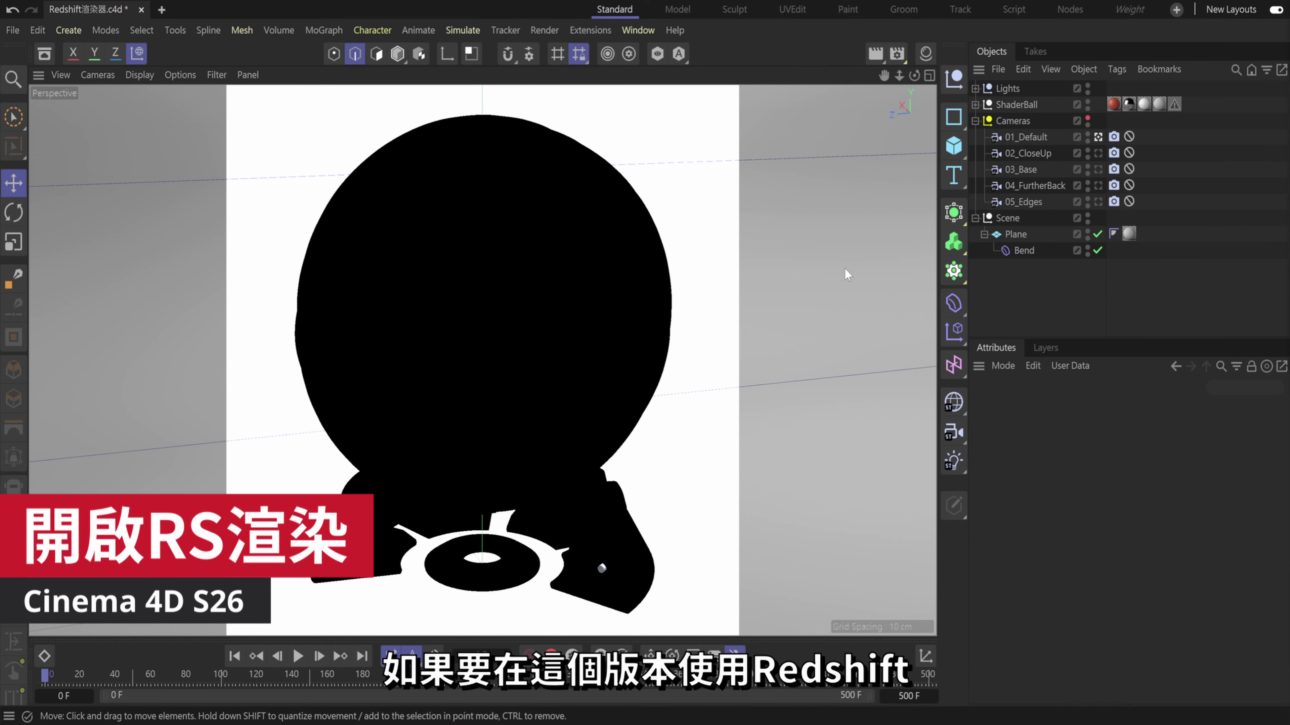
Set the project renderer to Redshift in Render Settings
left_click(899, 55)
left_click_drag(927, 35, 628, 81)
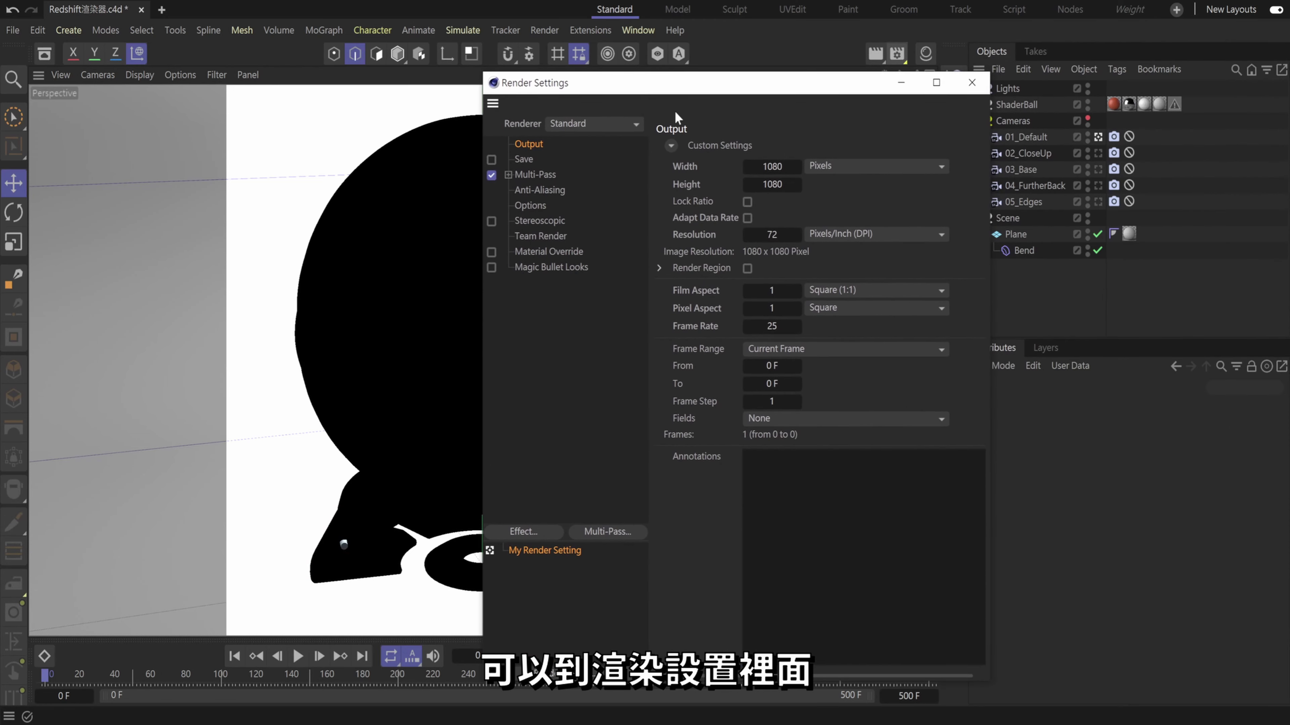
left_click(595, 125)
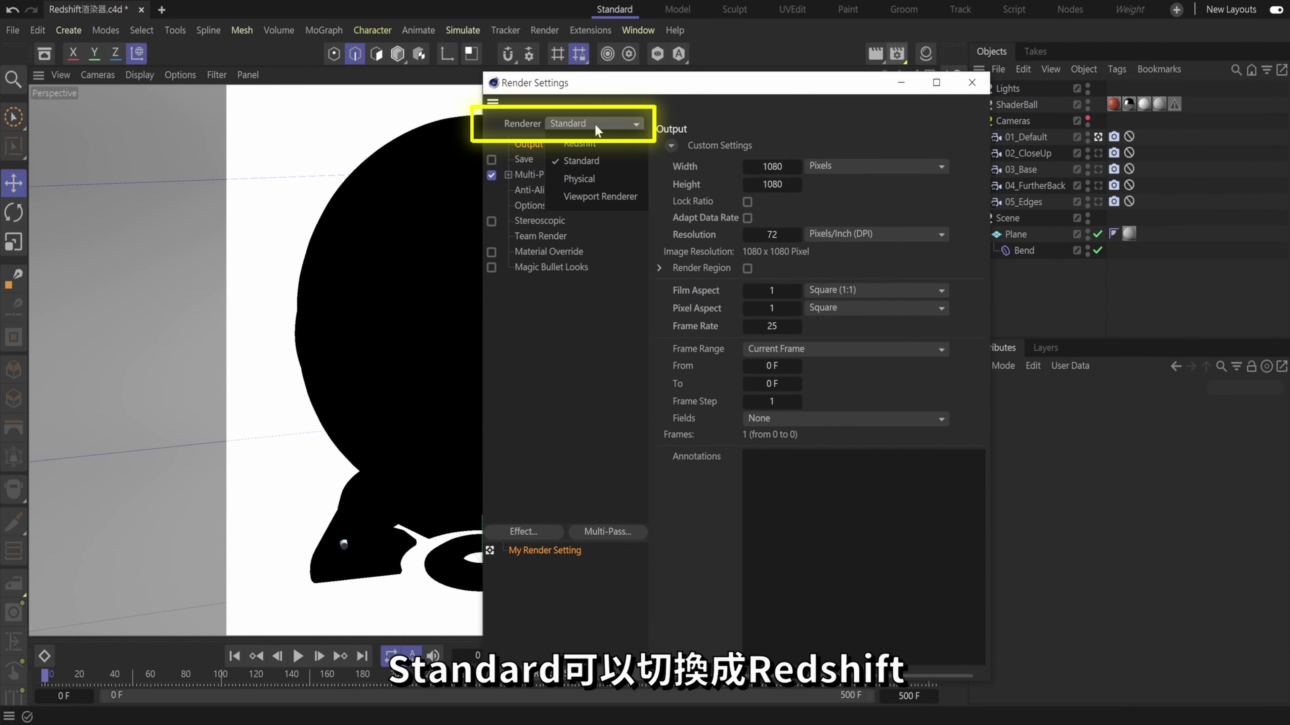
left_click(598, 147)
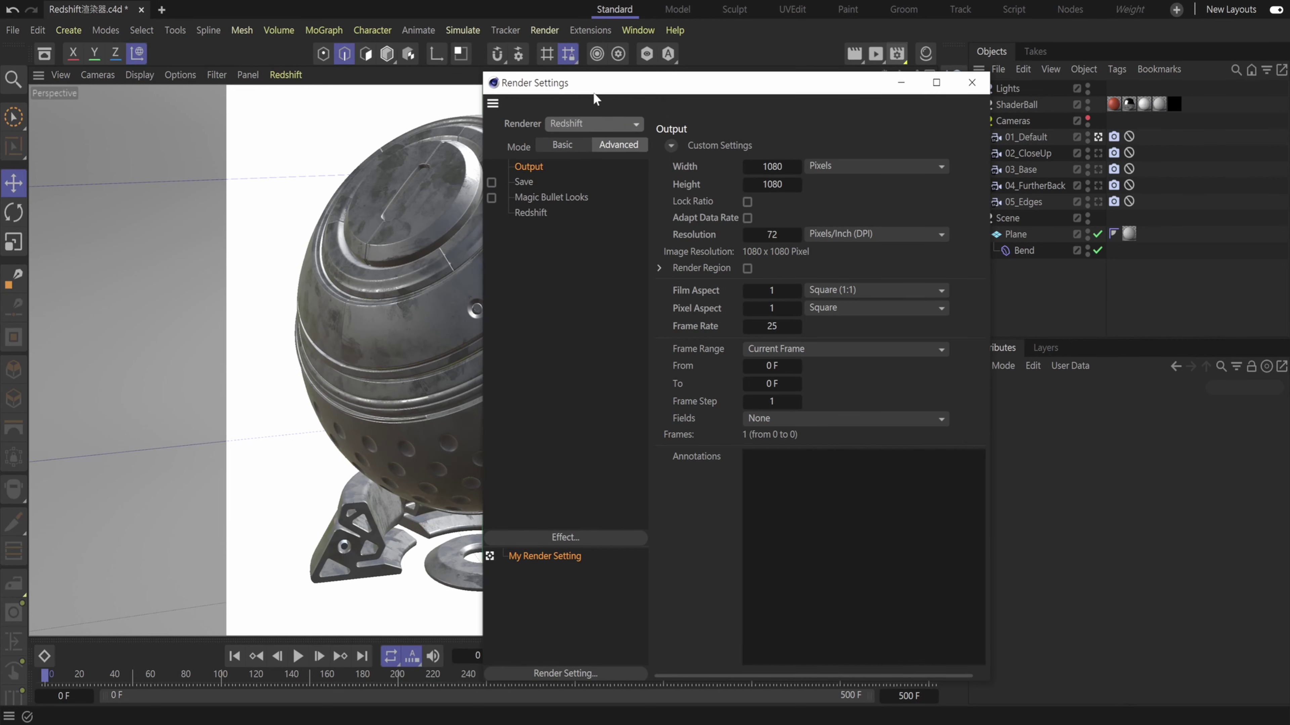
left_click_drag(602, 90, 537, 113)
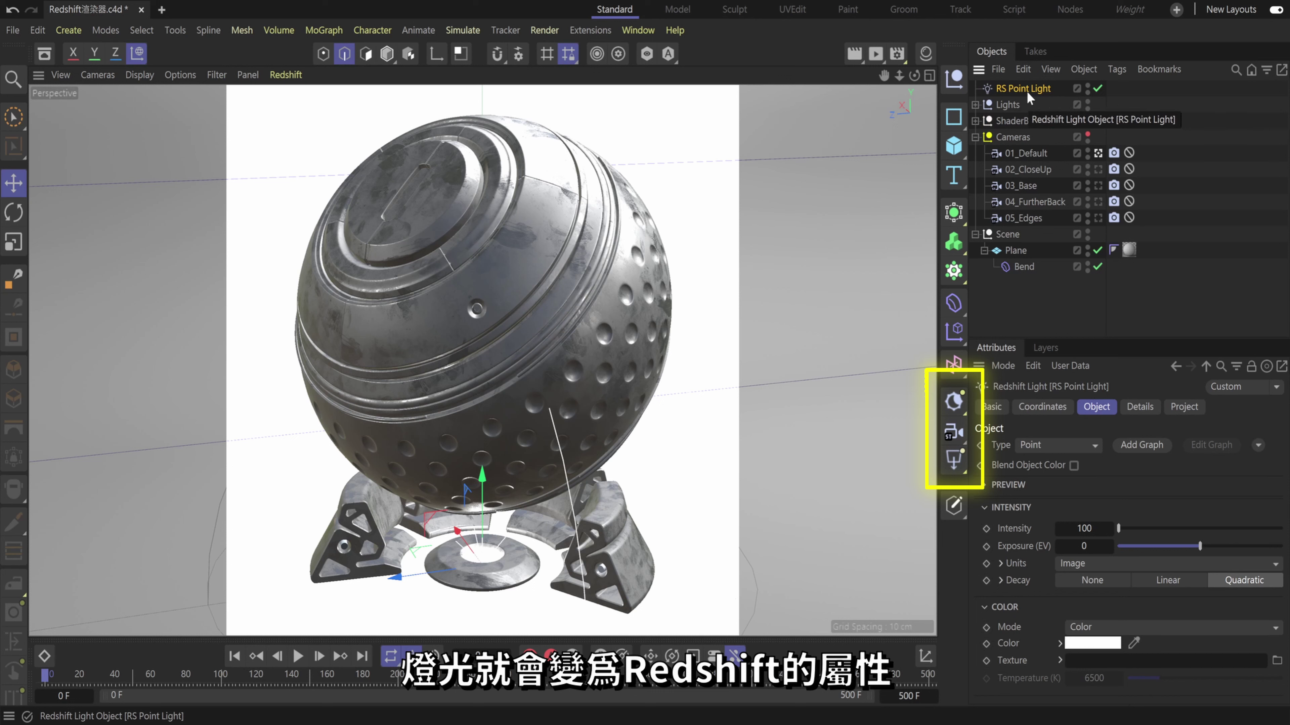
Delete the RS Point Light and start a Redshift IPR preview in the viewport
left_click(954, 401)
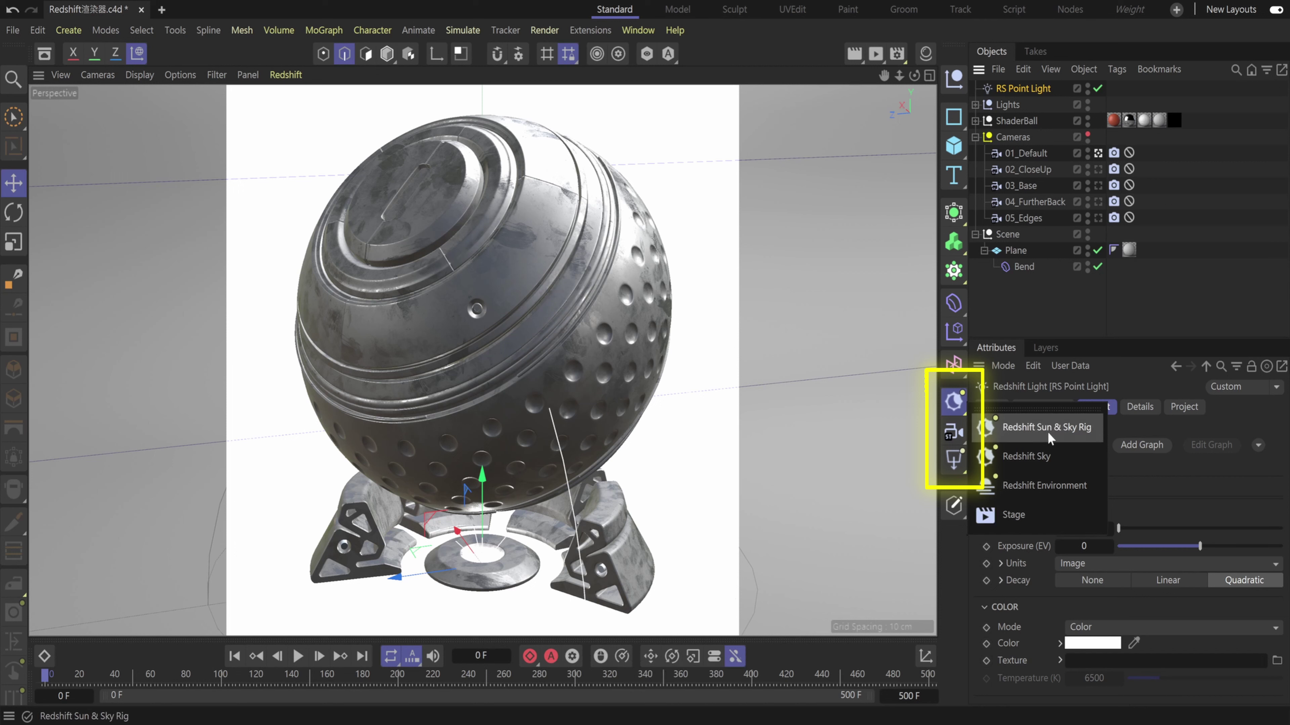
key("Delete")
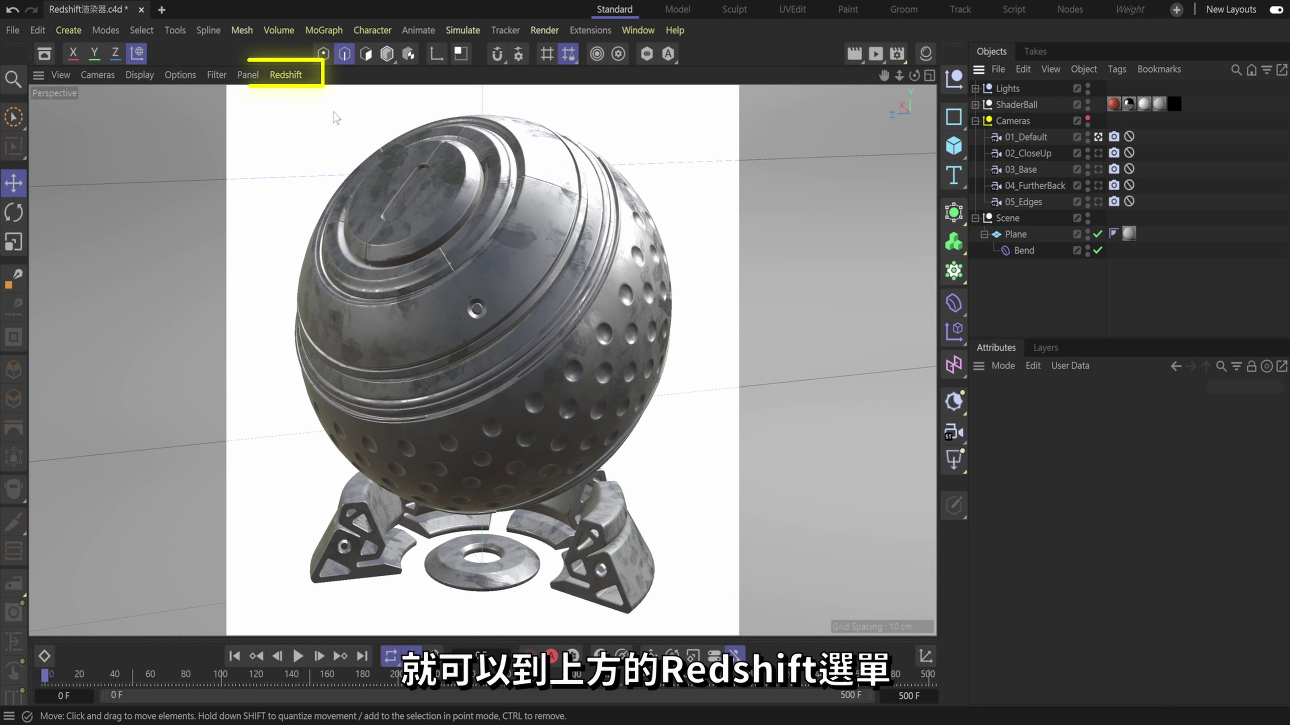
left_click(288, 77)
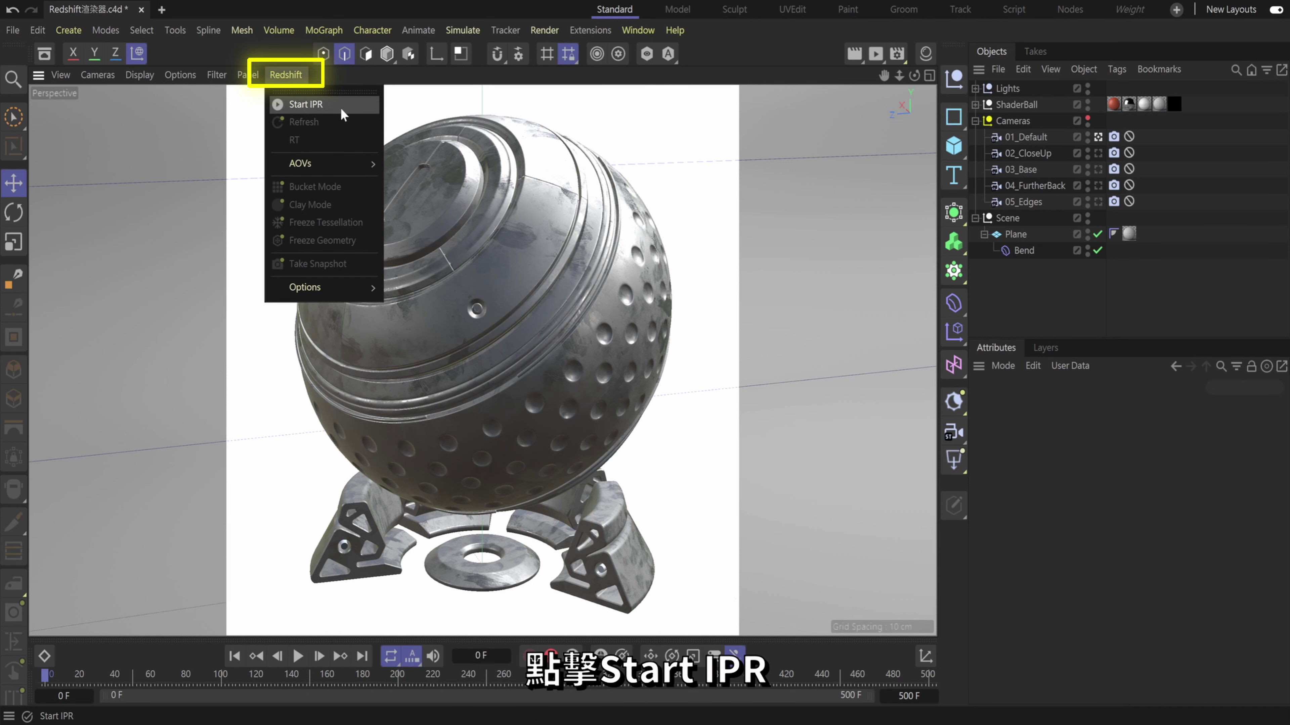
left_click(306, 104)
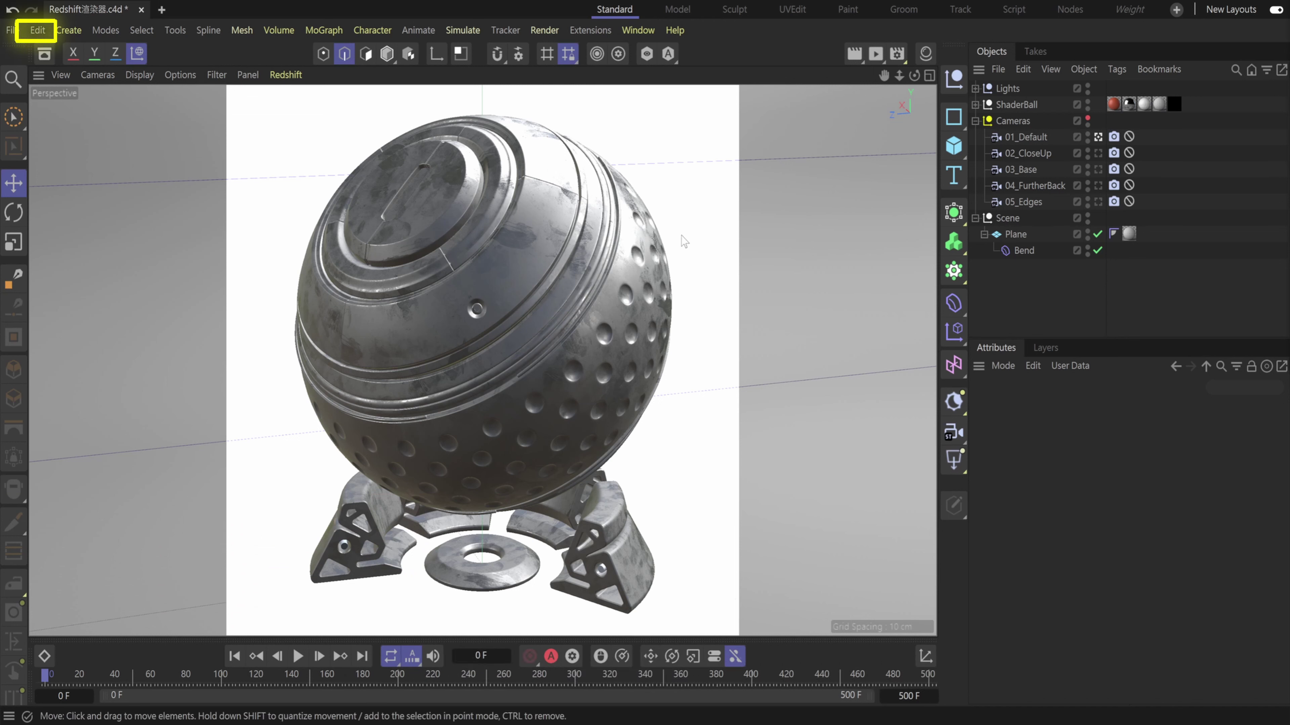
Open Preferences at the Renderer > Redshift page
left_click(39, 37)
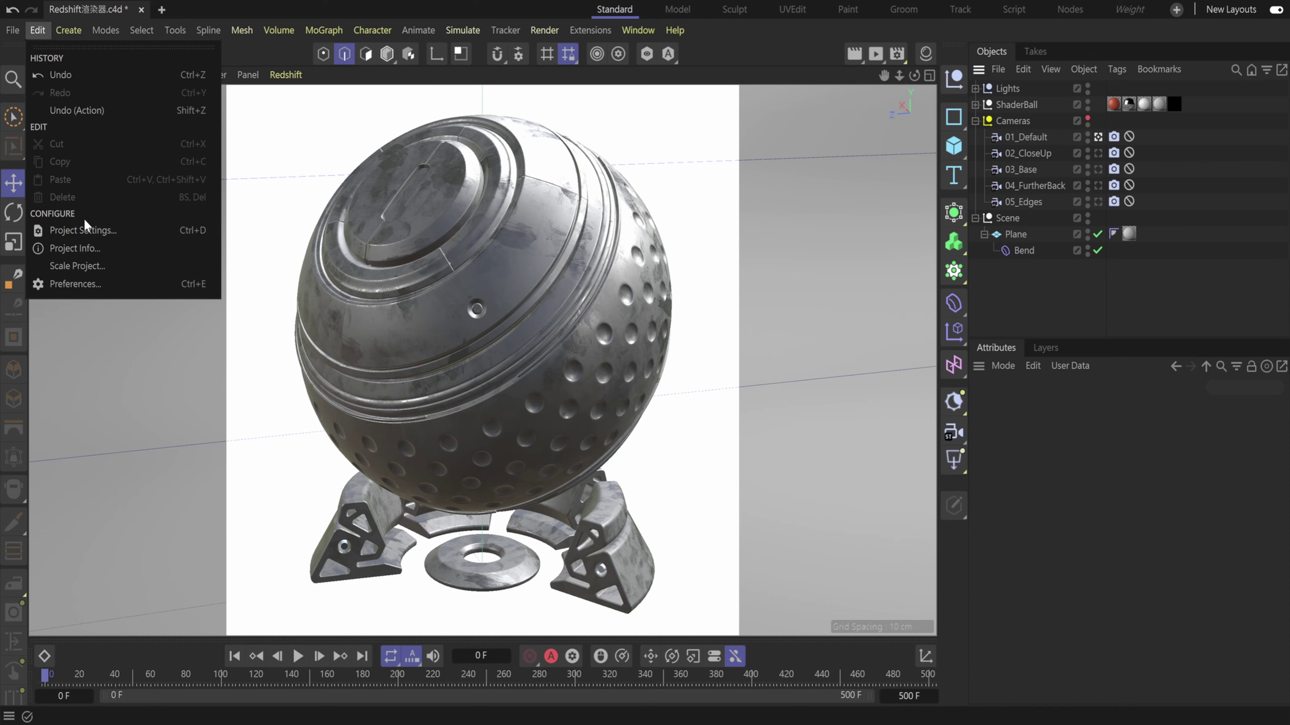
left_click(106, 292)
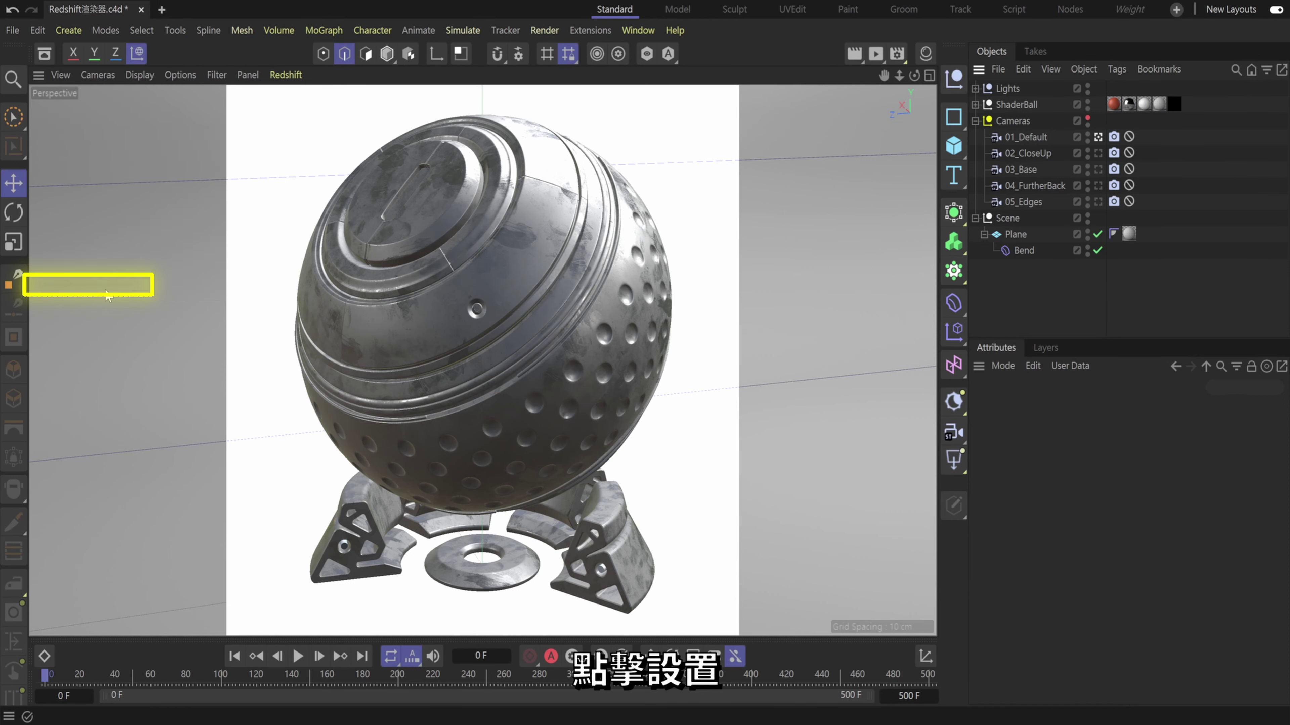
left_click_drag(256, 134, 417, 65)
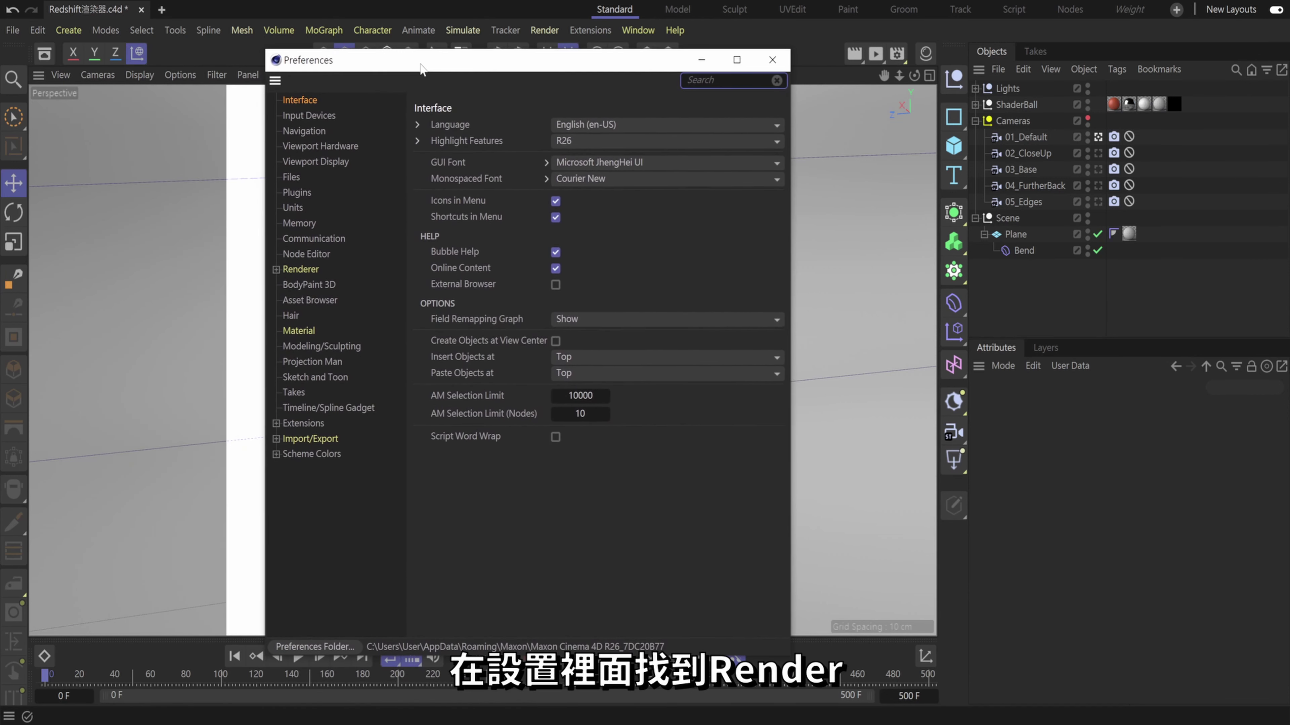
left_click(276, 269)
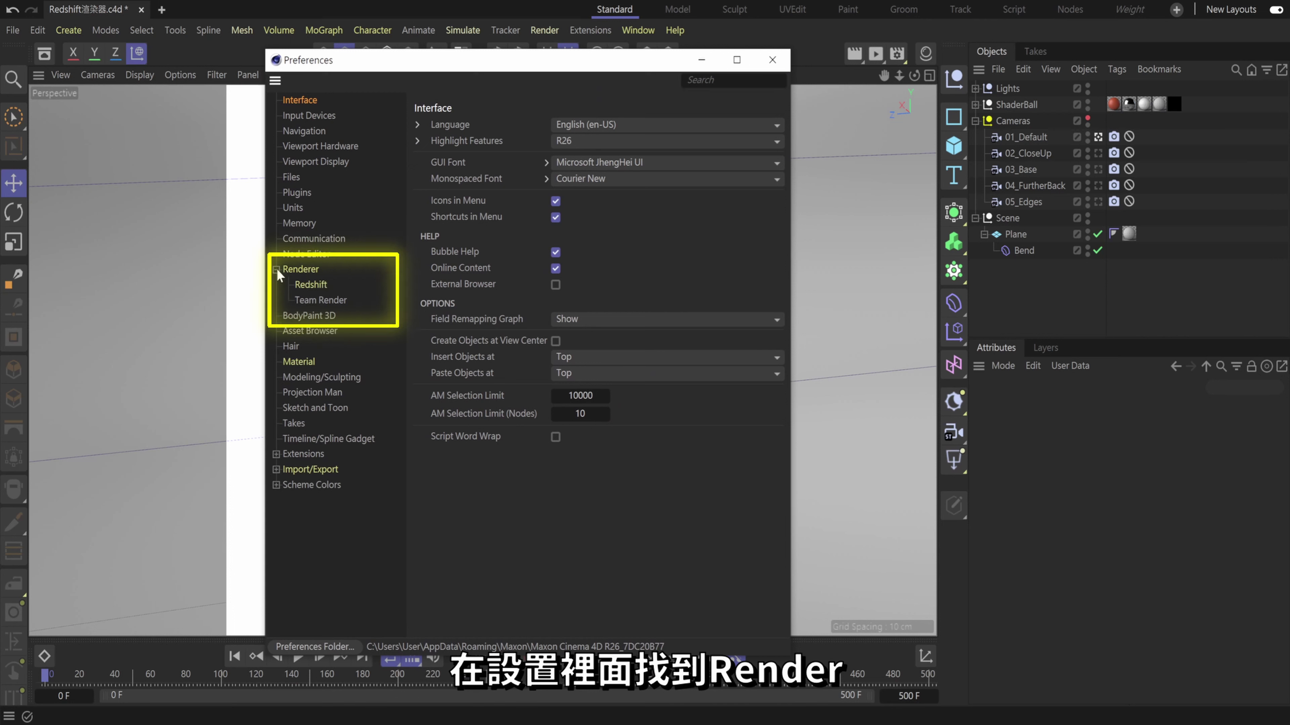
left_click(317, 286)
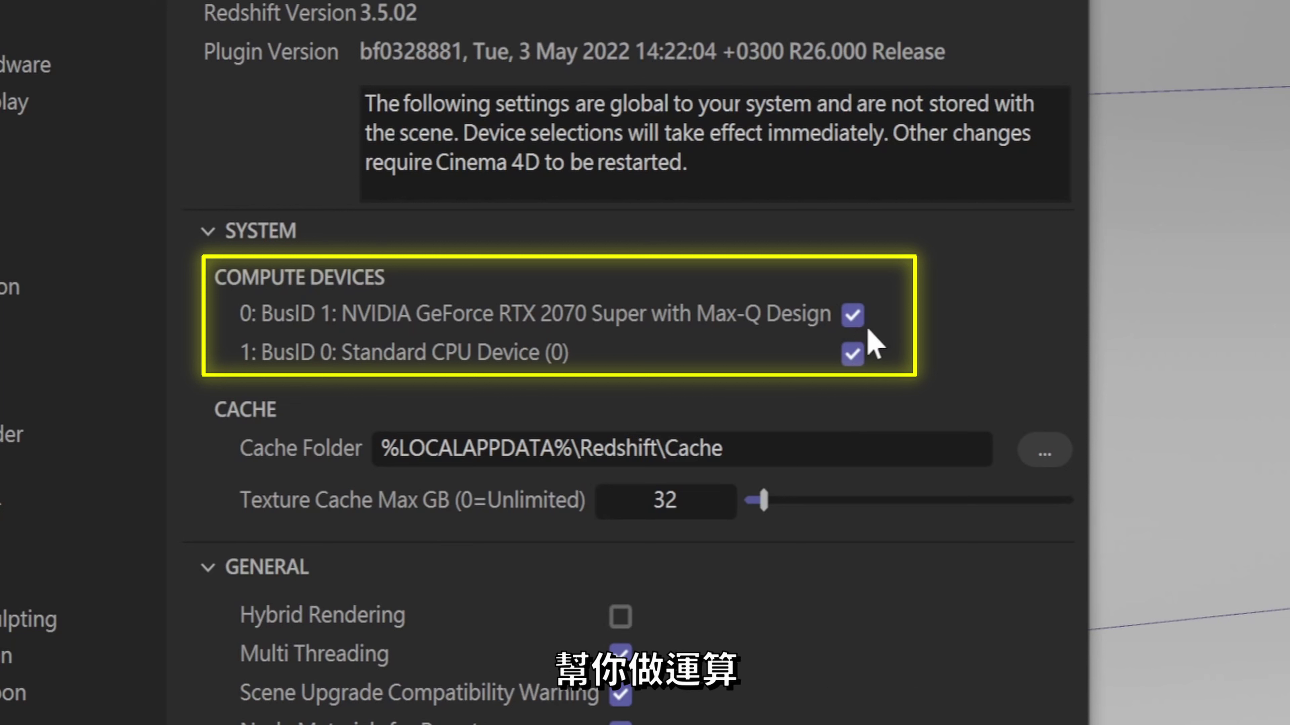
Toggle the Redshift compute devices so both the NVIDIA GPU and CPU are enabled
left_click(853, 315)
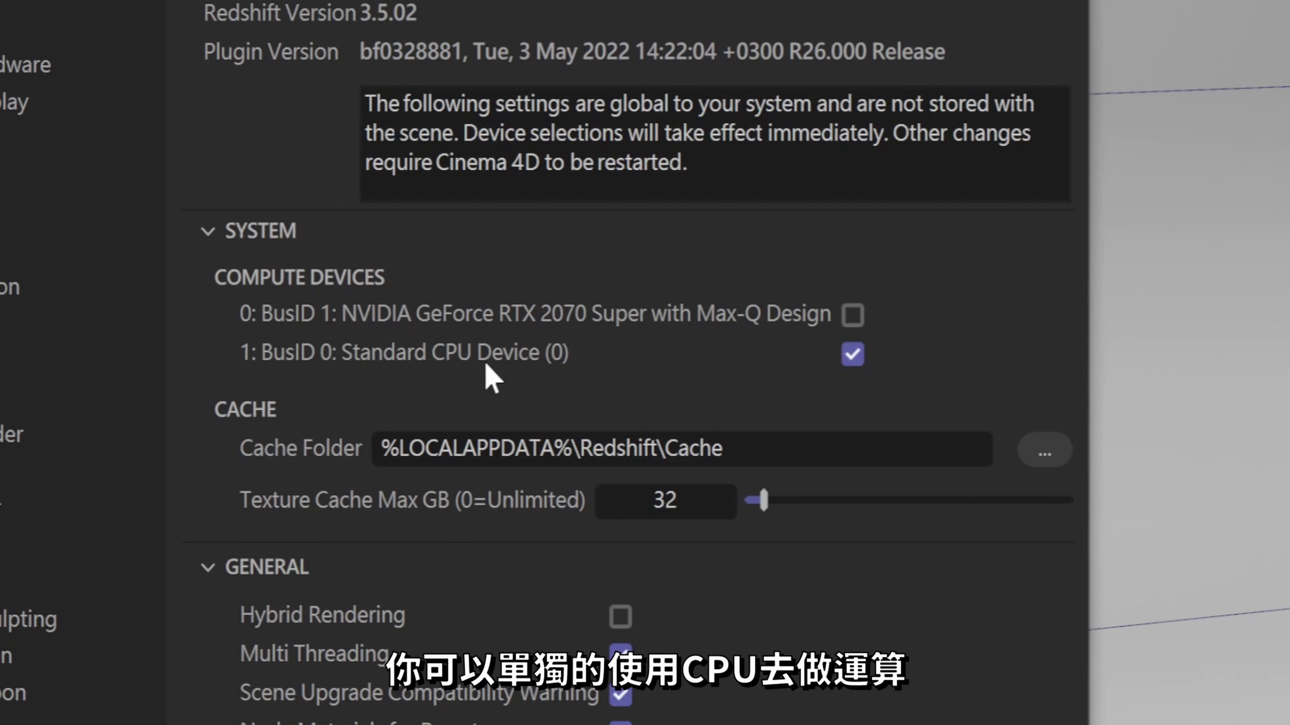
left_click(852, 354)
left_click(853, 315)
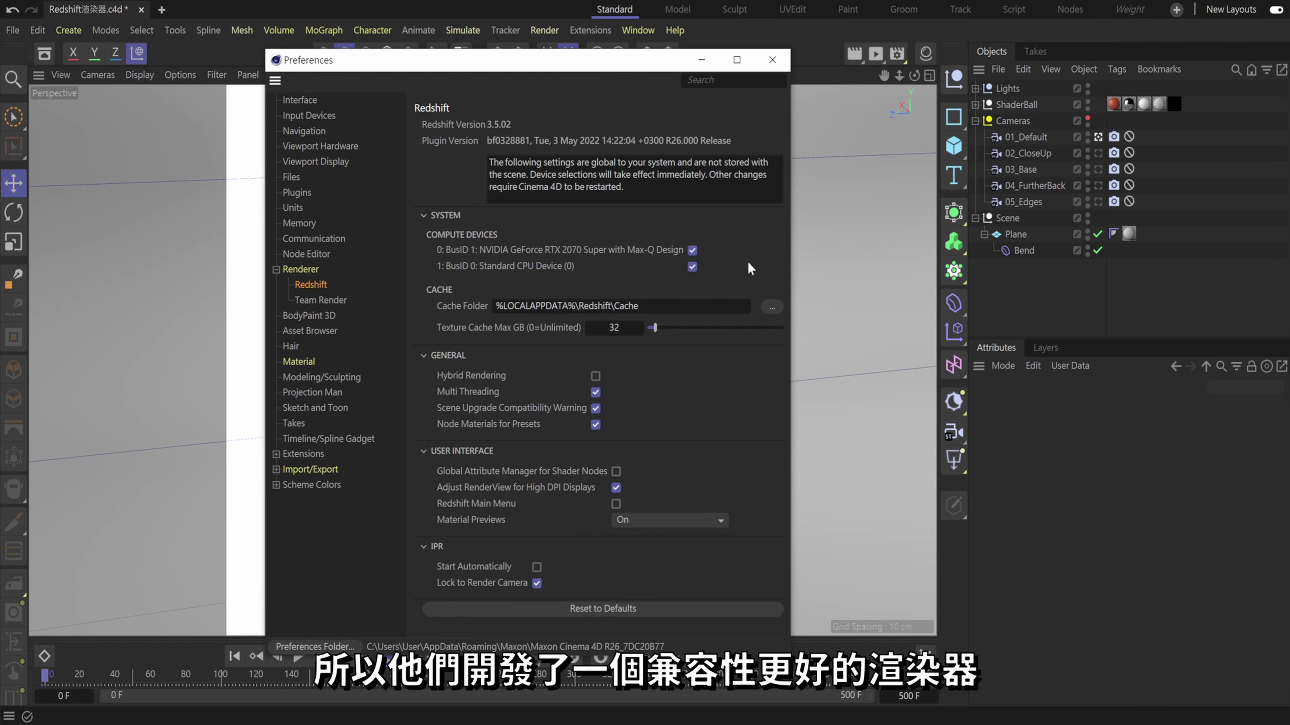
Uncheck the NVIDIA GPU compute device in the Redshift preferences
left_click(692, 250)
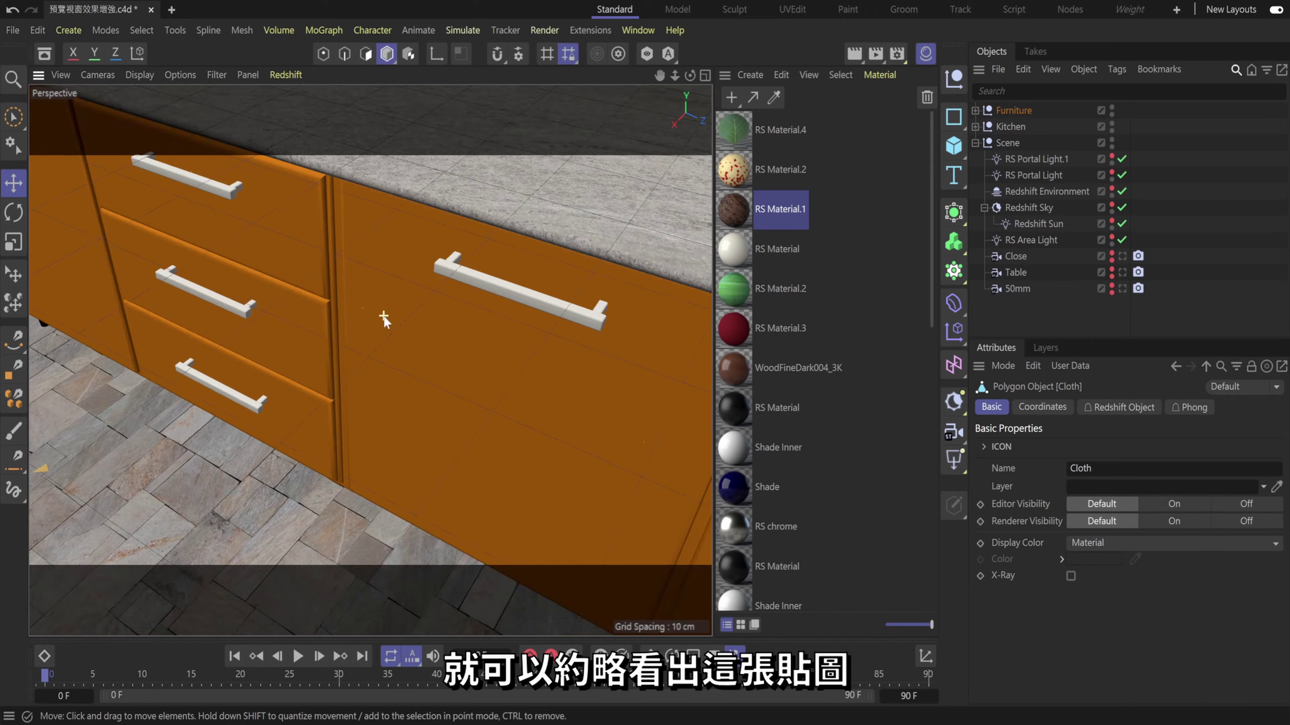
Create a new Redshift Standard material from the Material Manager's Create menu
scroll(451, 339, "up", 5)
scroll(382, 255, "up", 5)
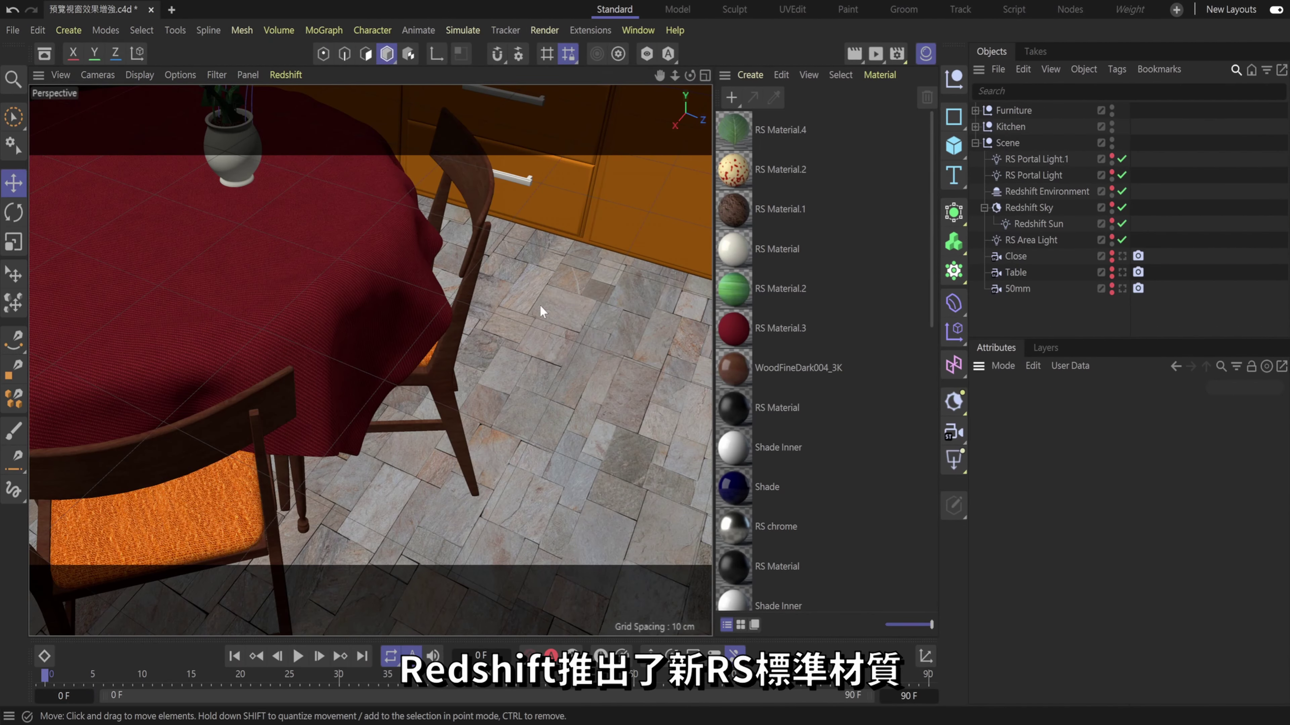
left_click(757, 80)
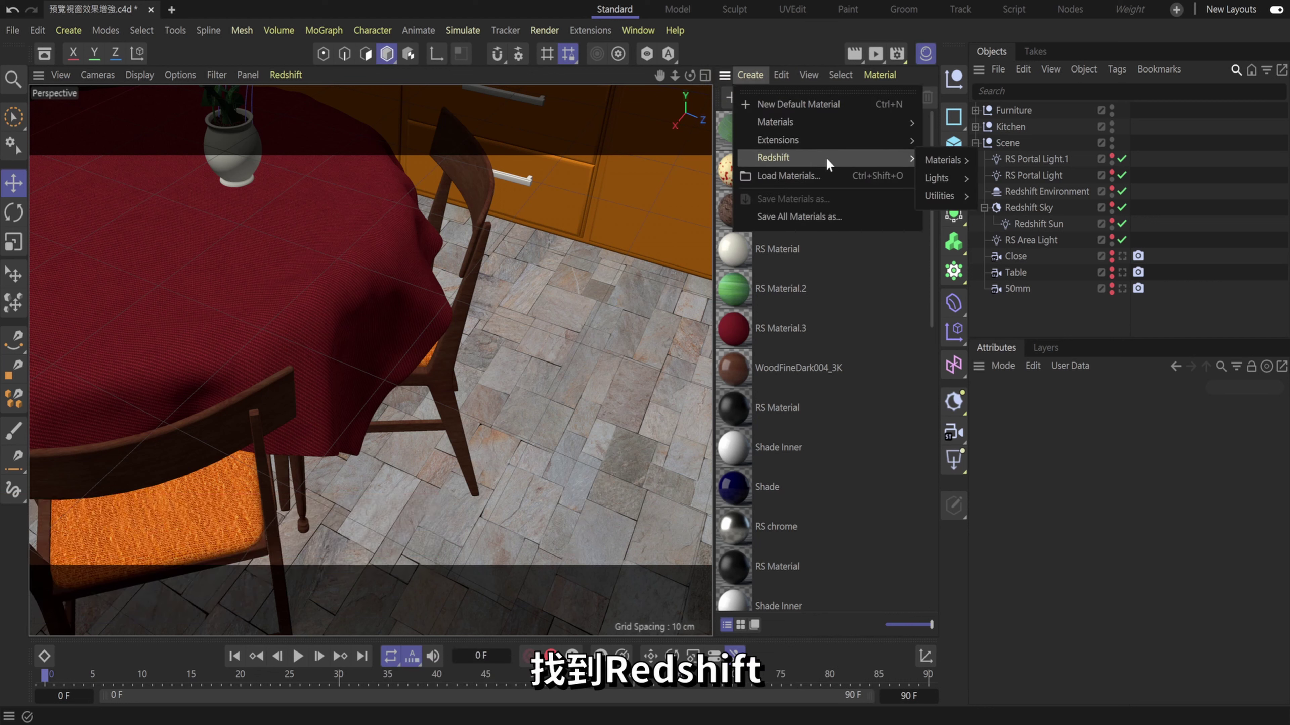
mouse_move(806, 158)
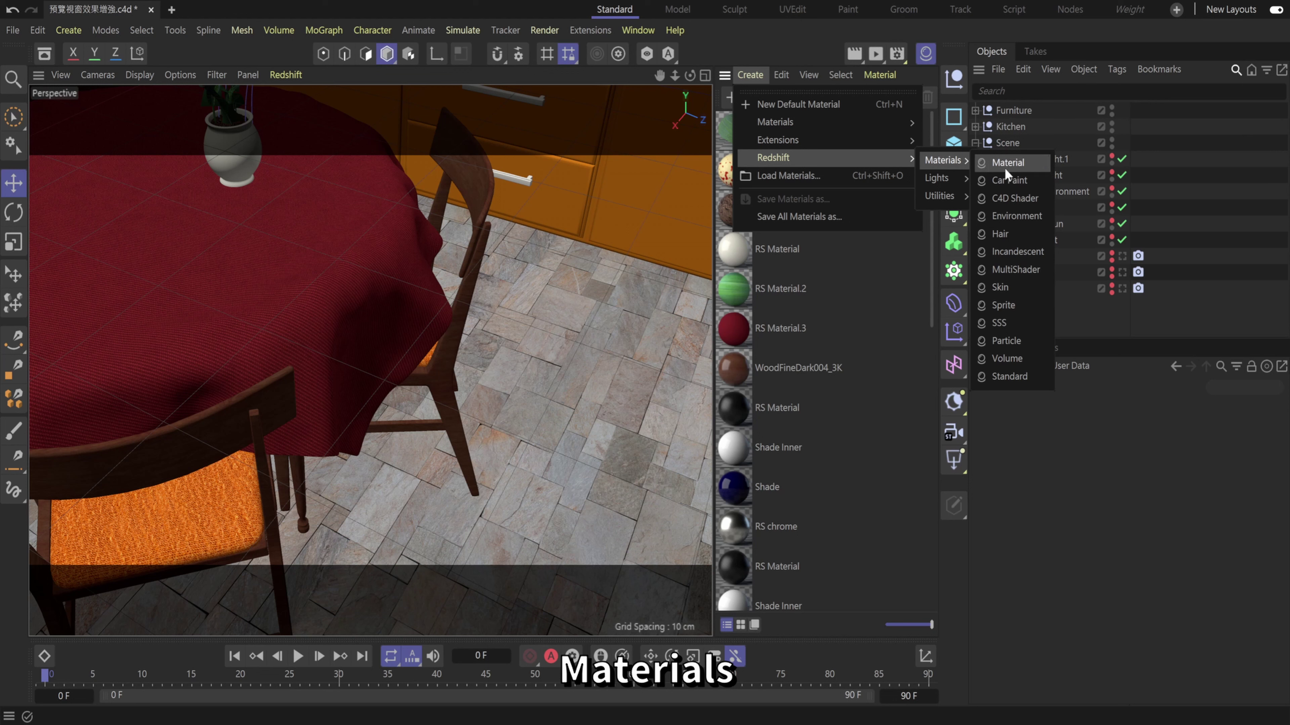
mouse_move(943, 160)
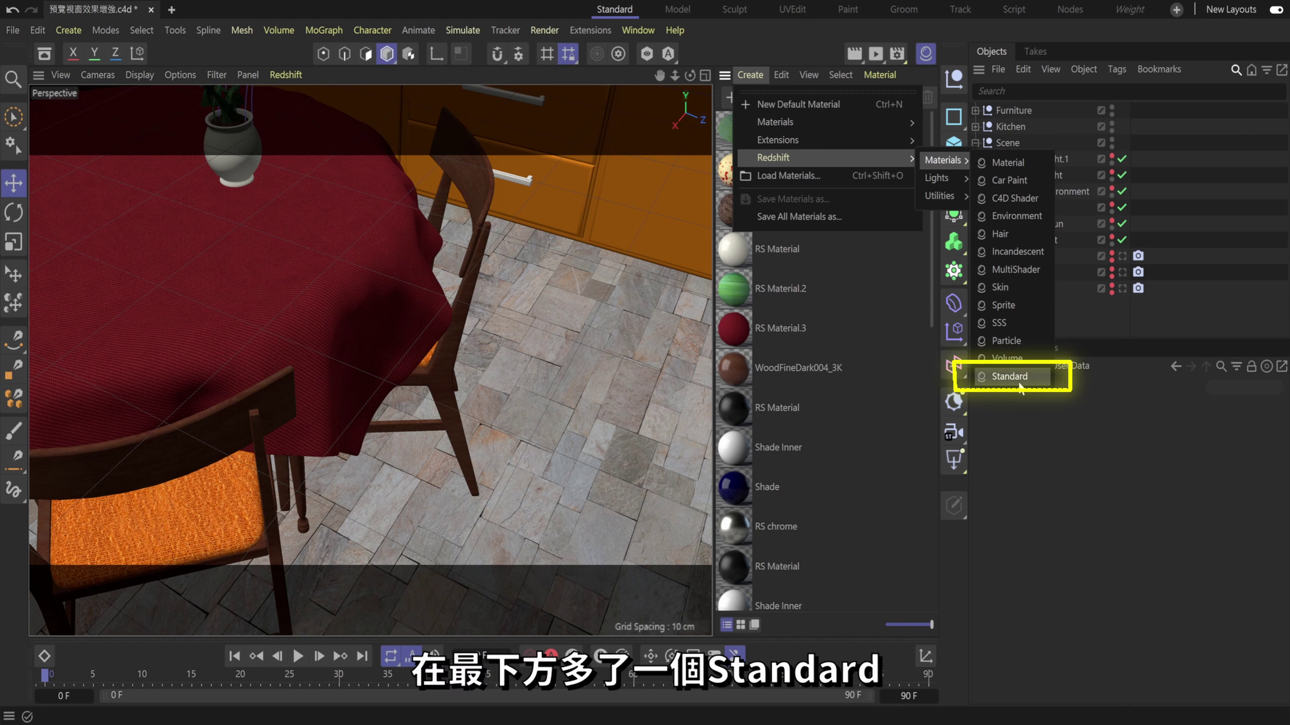
left_click(1017, 380)
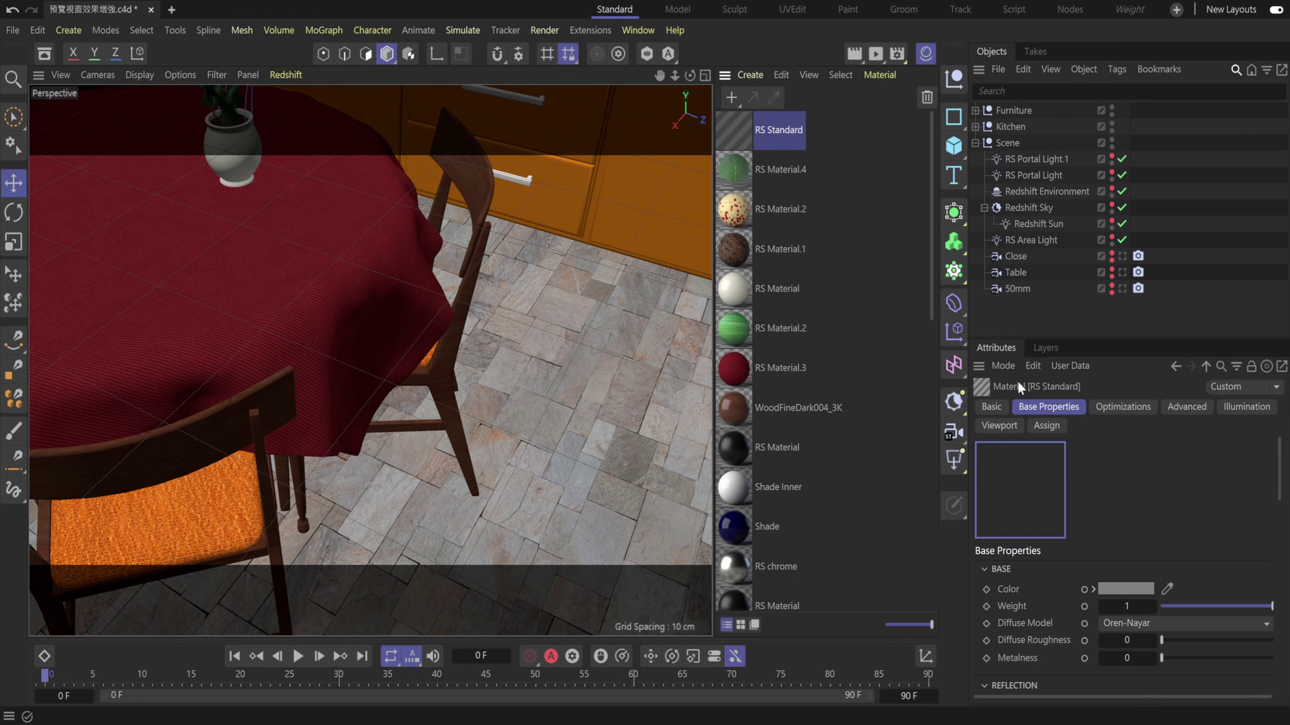
Open the RS Standard material and collapse its Base, Reflection, Transmission, Coat, Emission and Geometry sections
double_click(737, 127)
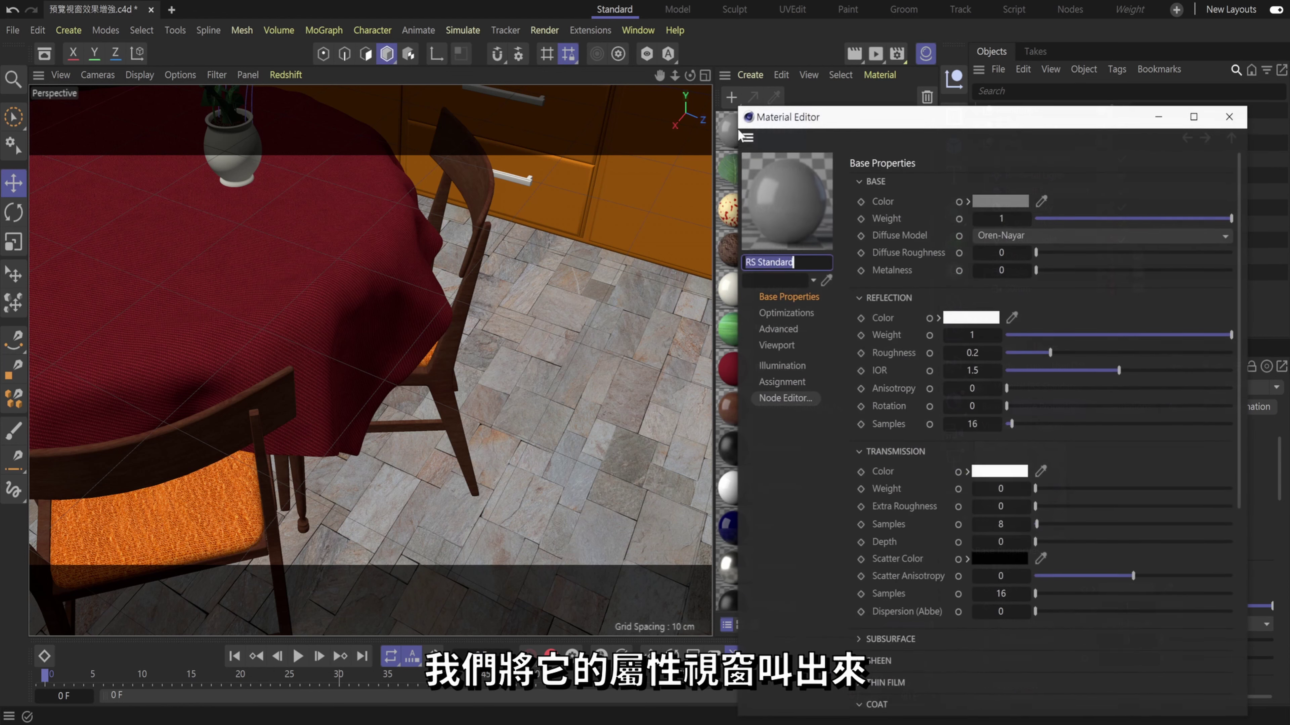
left_click_drag(918, 114, 564, 36)
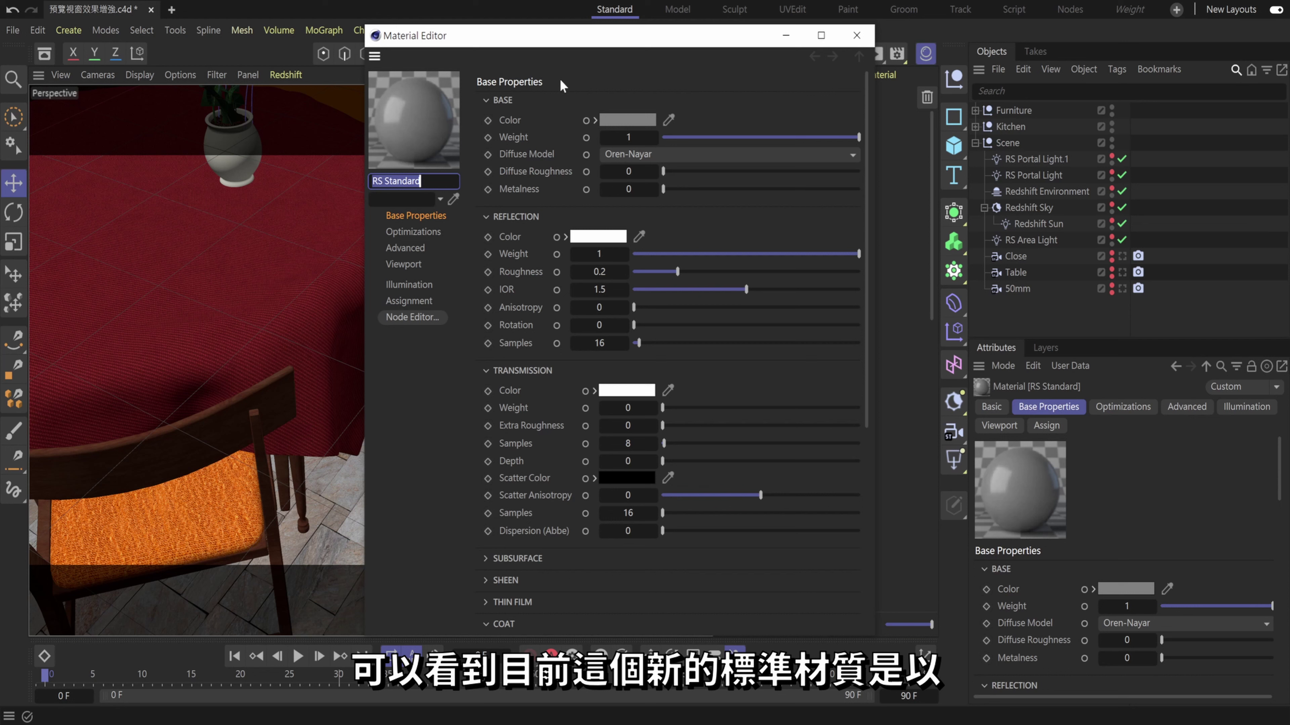
left_click(486, 100)
left_click(487, 122)
left_click(488, 144)
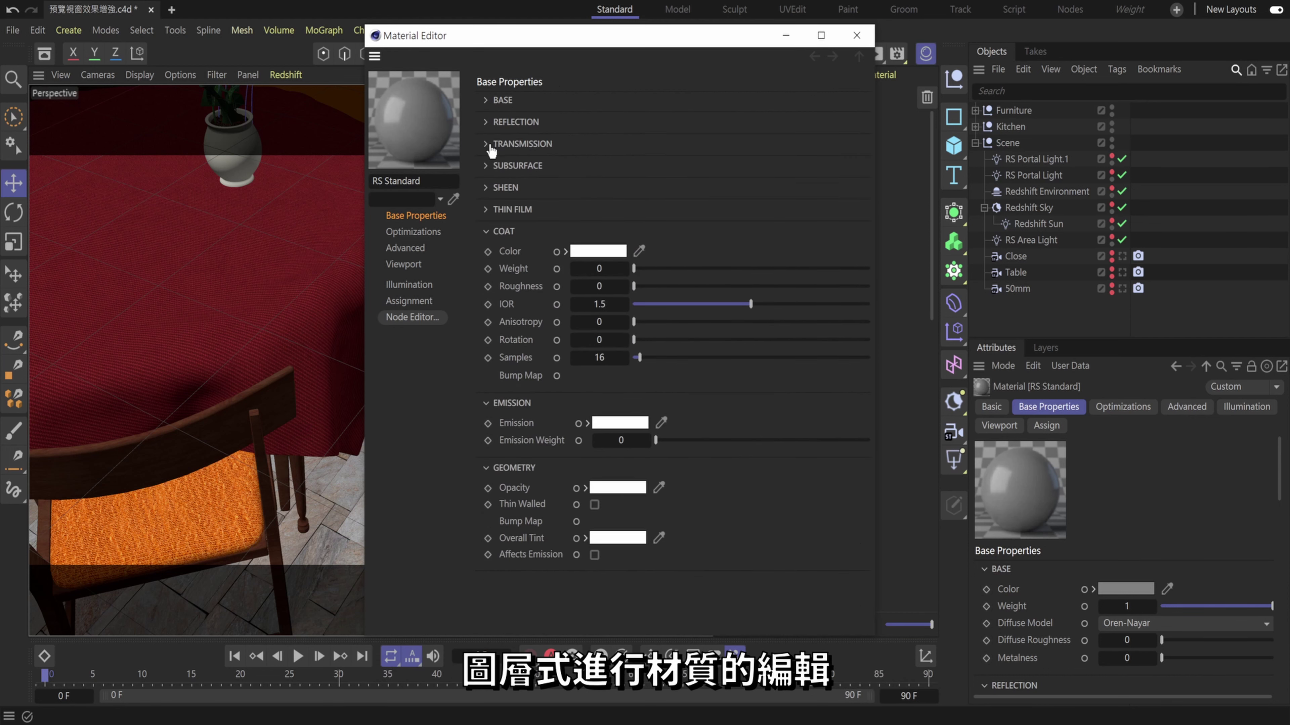
left_click(486, 231)
left_click(505, 253)
left_click(508, 275)
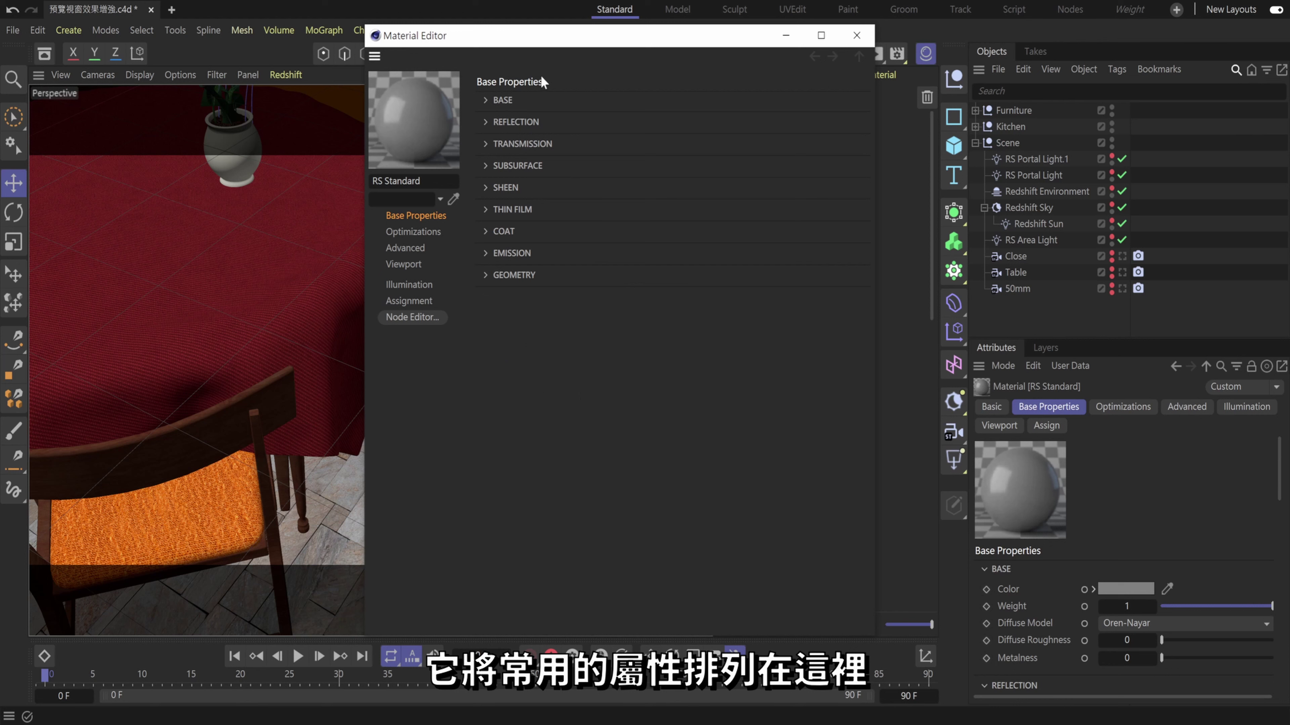
Re-expand only the Transmission and Reflection sections in the base properties
left_click(403, 265)
left_click(421, 215)
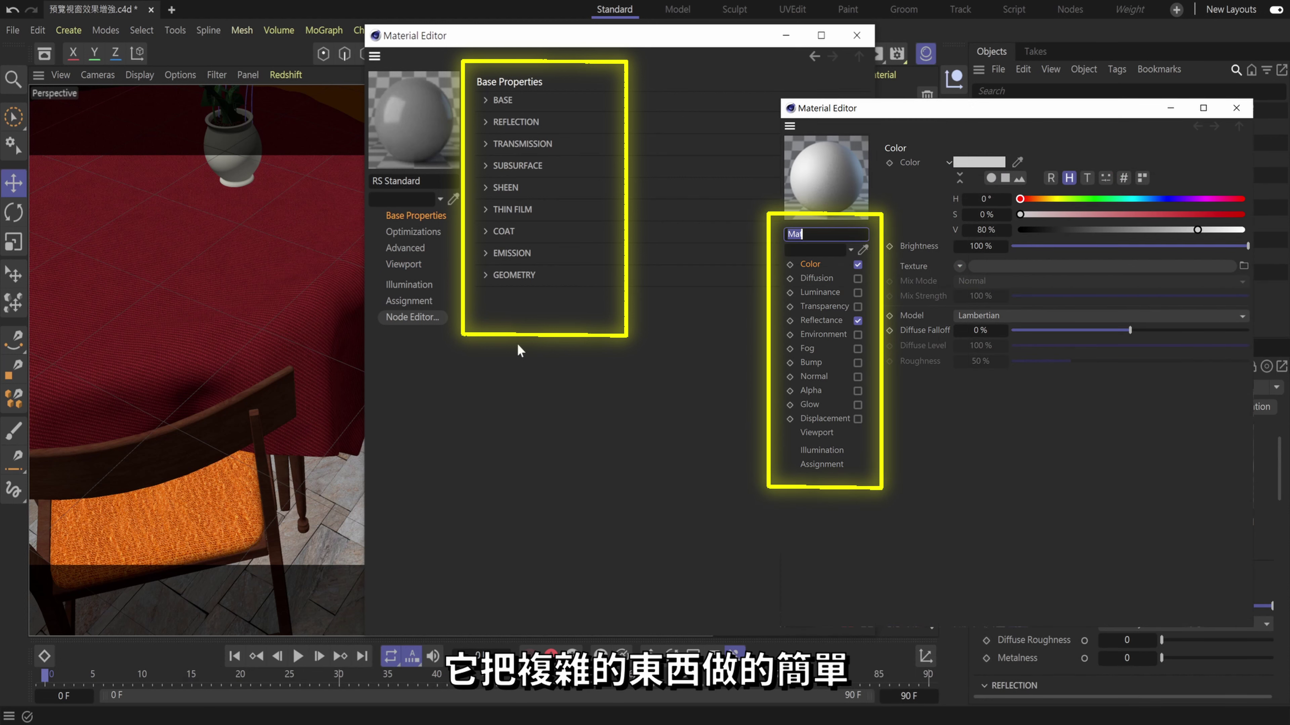
left_click(486, 143)
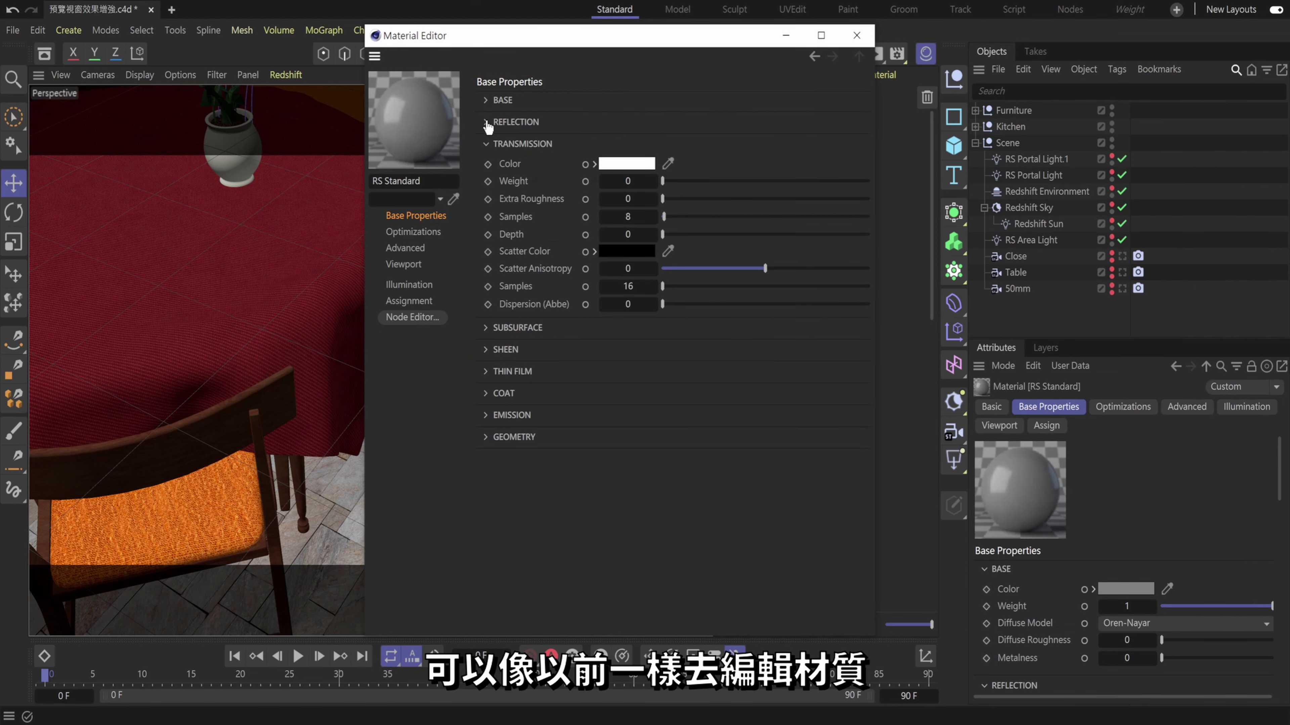
left_click(488, 125)
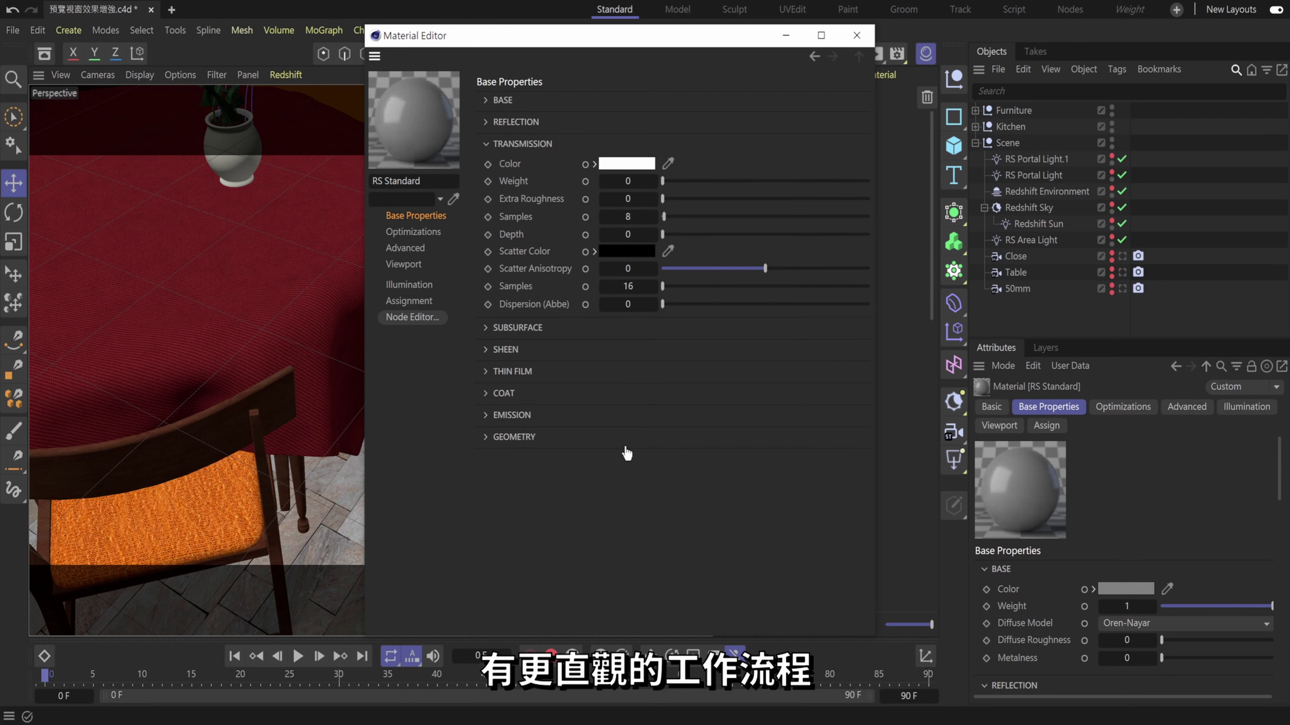
left_click(488, 122)
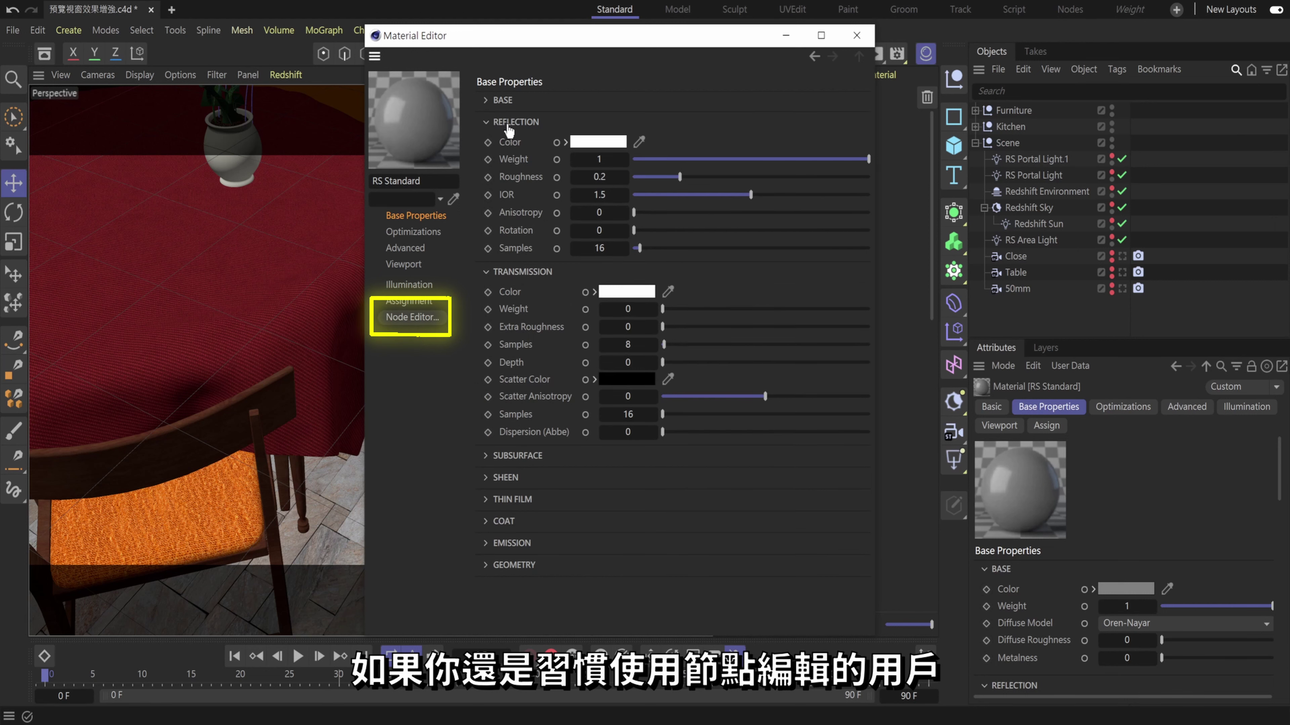
Show the RS Standard material in the Node Editor and reposition its RS Standard and Output nodes
left_click(422, 319)
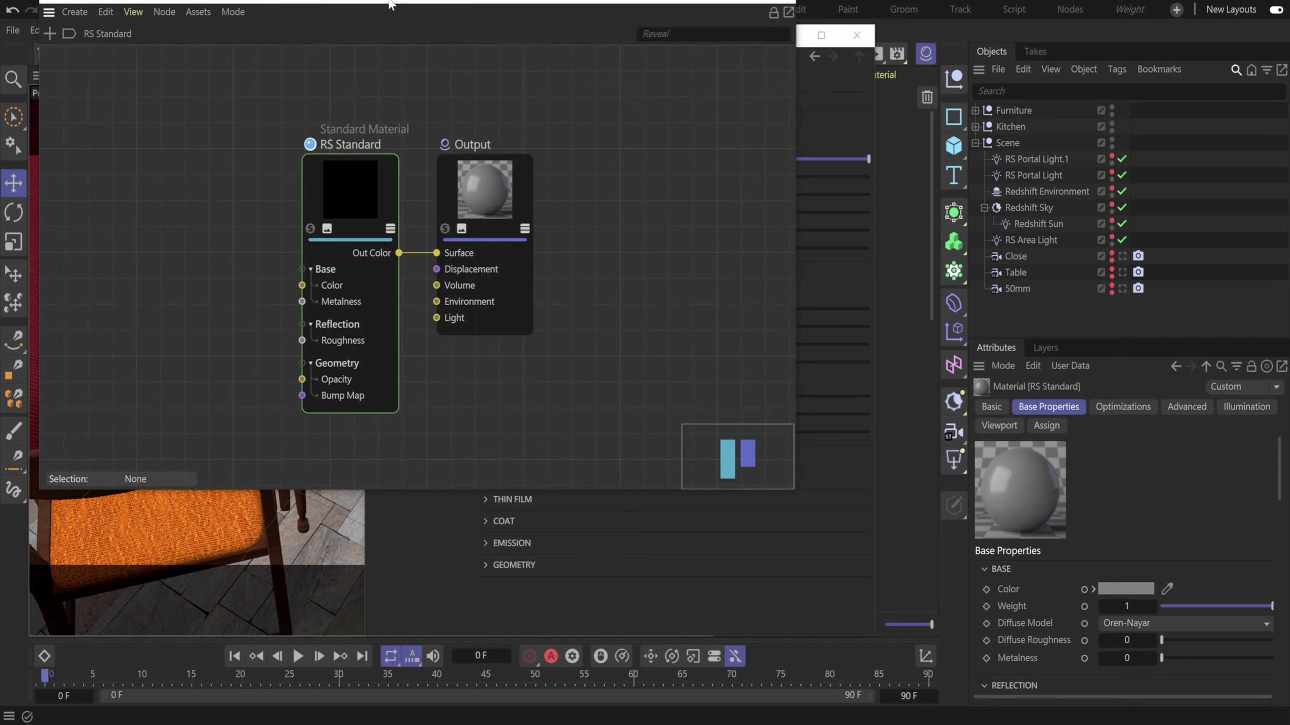
left_click_drag(708, 296, 833, 320)
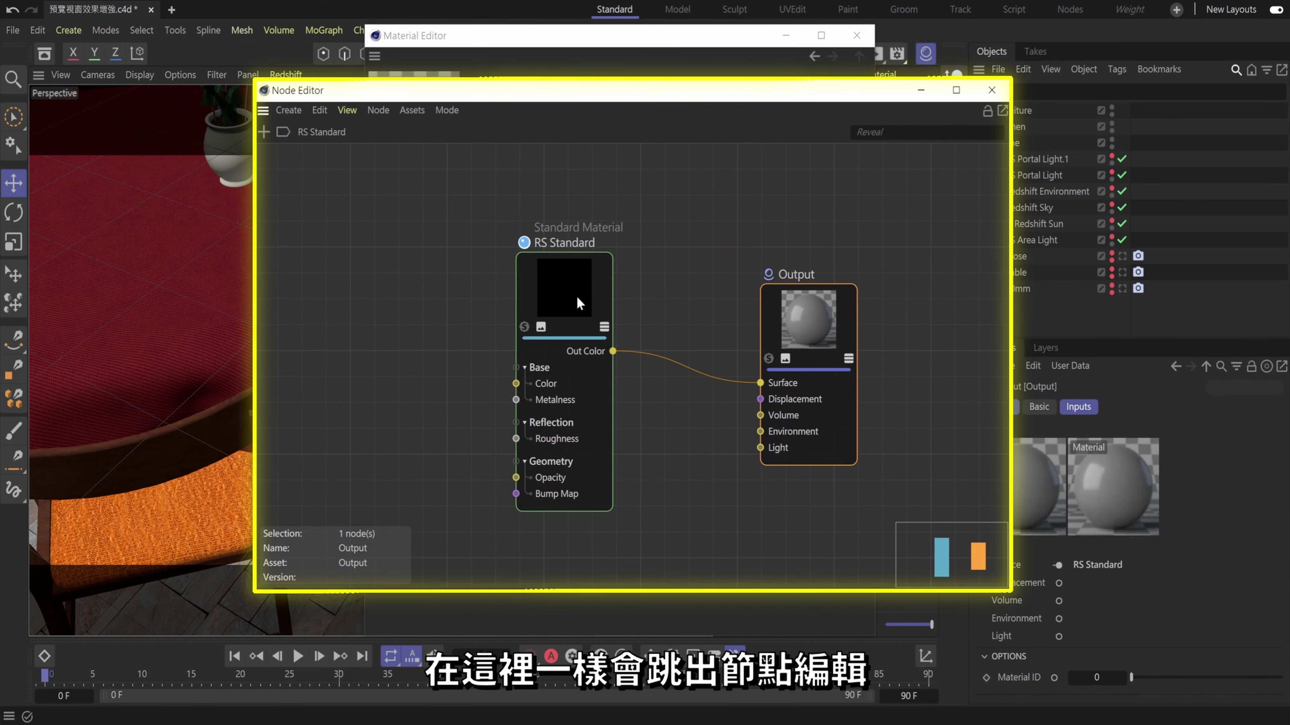
mouse_move(577, 299)
left_mouse_down()
mouse_move(667, 224)
mouse_move(630, 216)
left_mouse_up()
left_click_drag(817, 327, 811, 358)
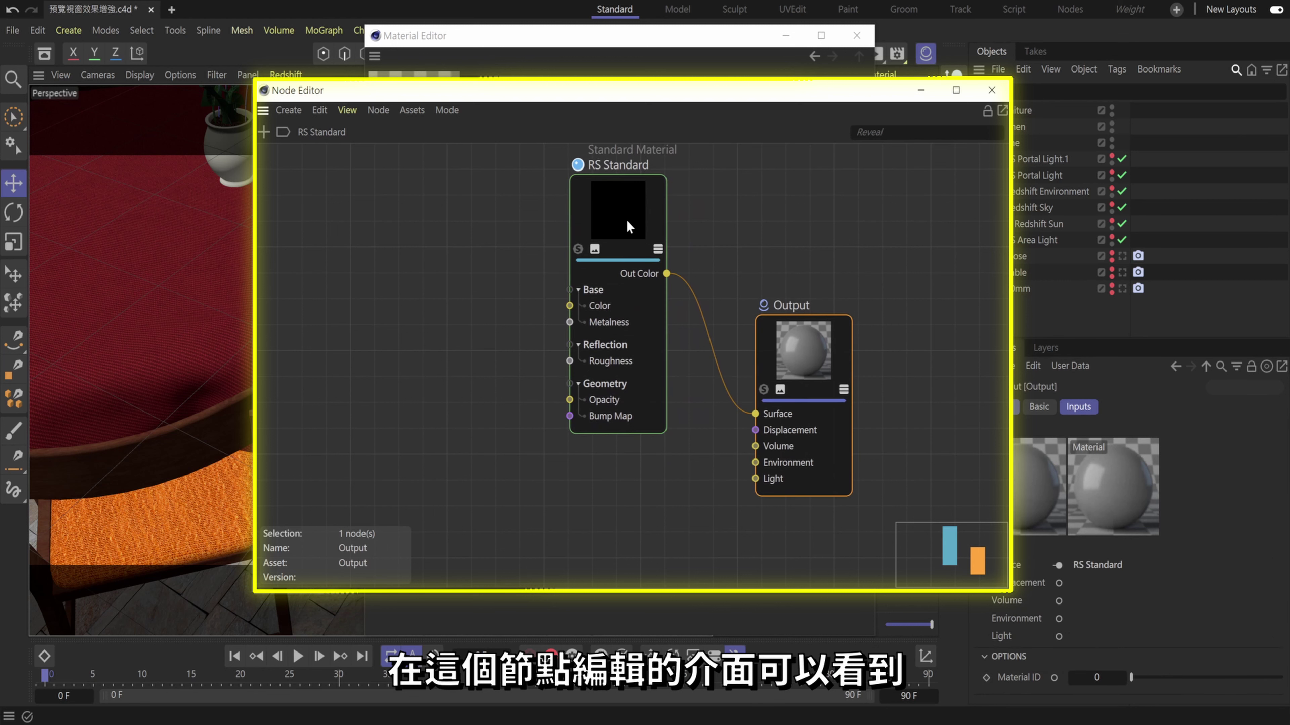
left_click_drag(627, 221, 650, 218)
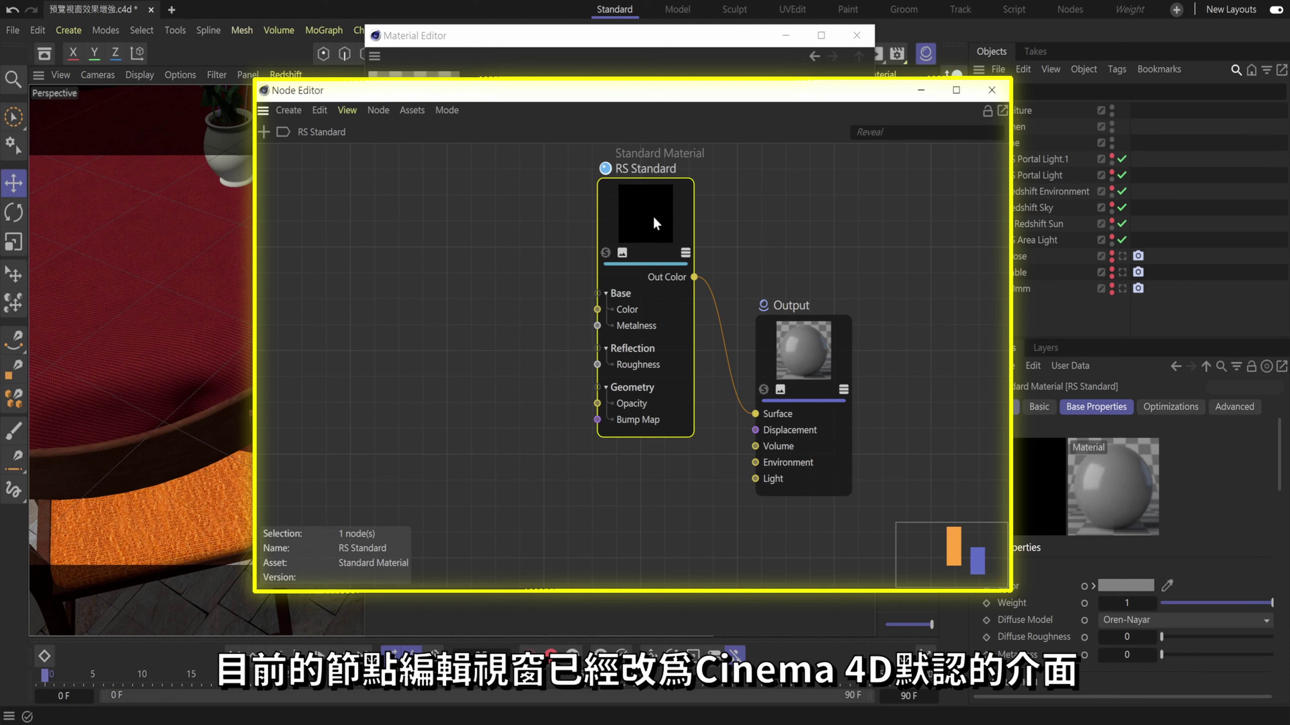
left_click_drag(652, 224, 596, 236)
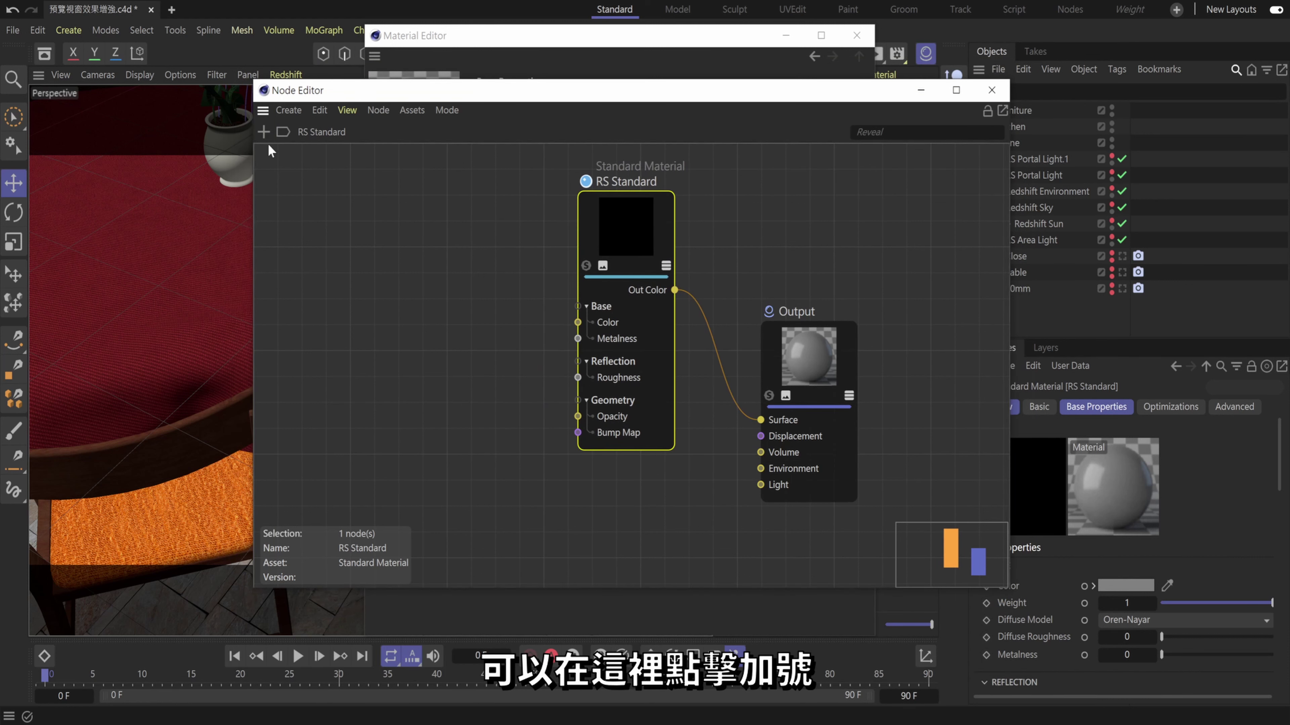
Add a Redshift Material node from the Material category to the graph
left_click(264, 133)
left_click(324, 318)
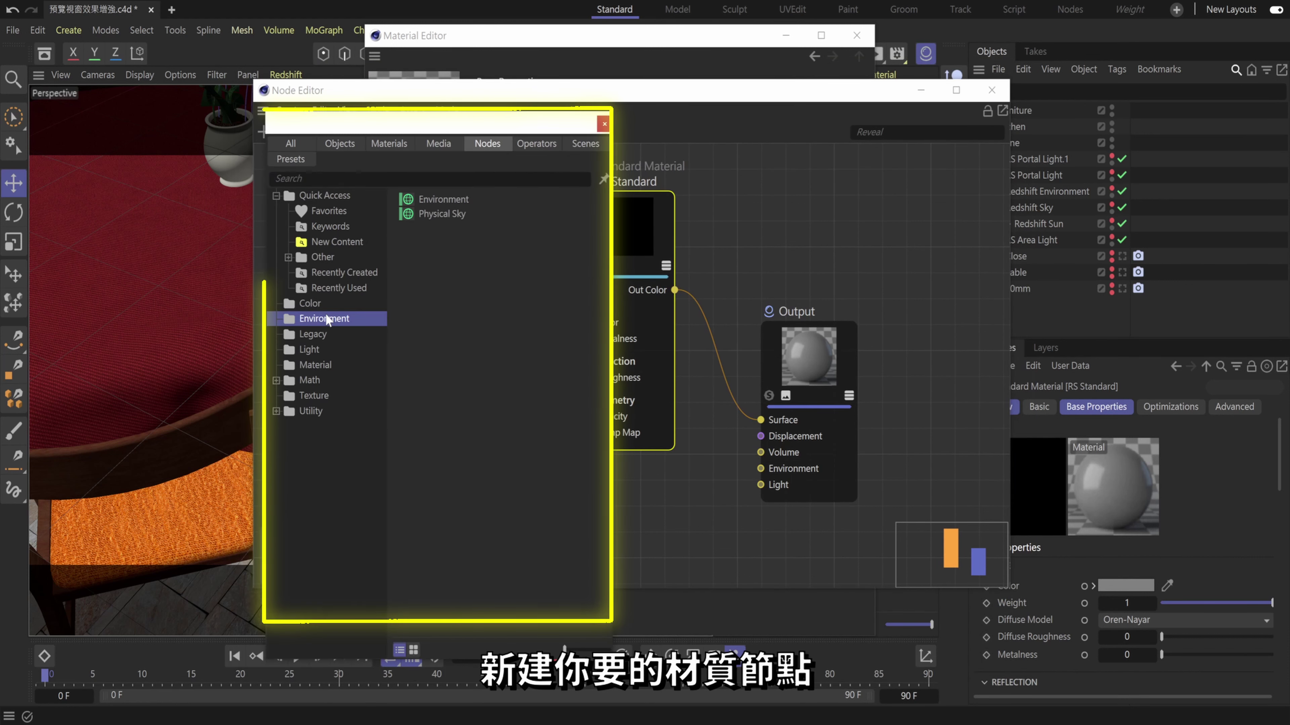
left_click(319, 334)
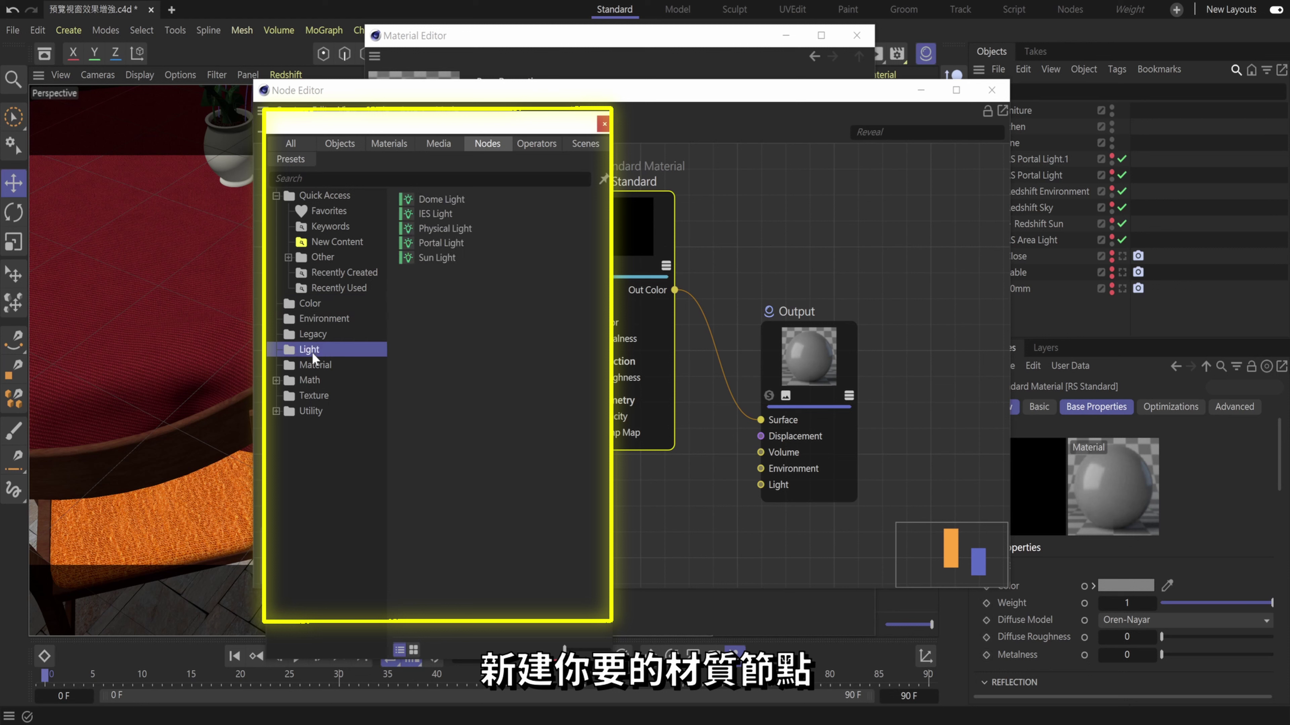
left_click(312, 365)
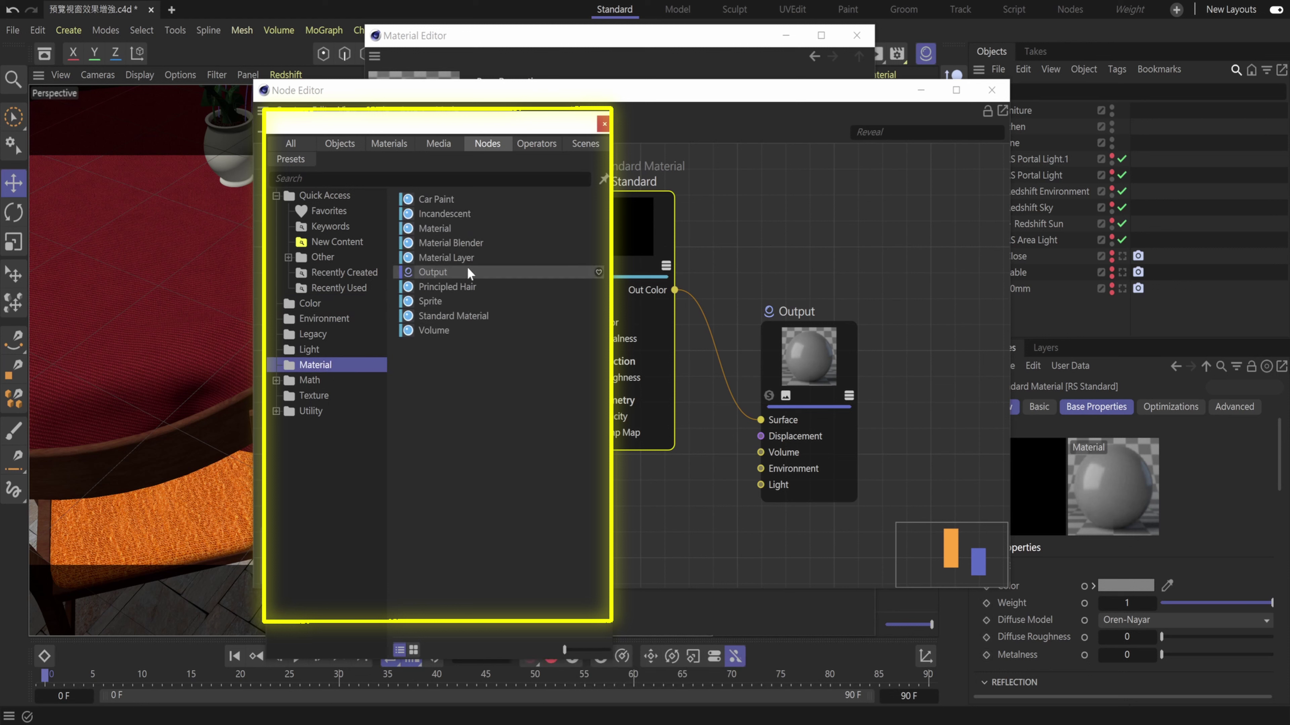
left_click_drag(451, 232, 682, 527)
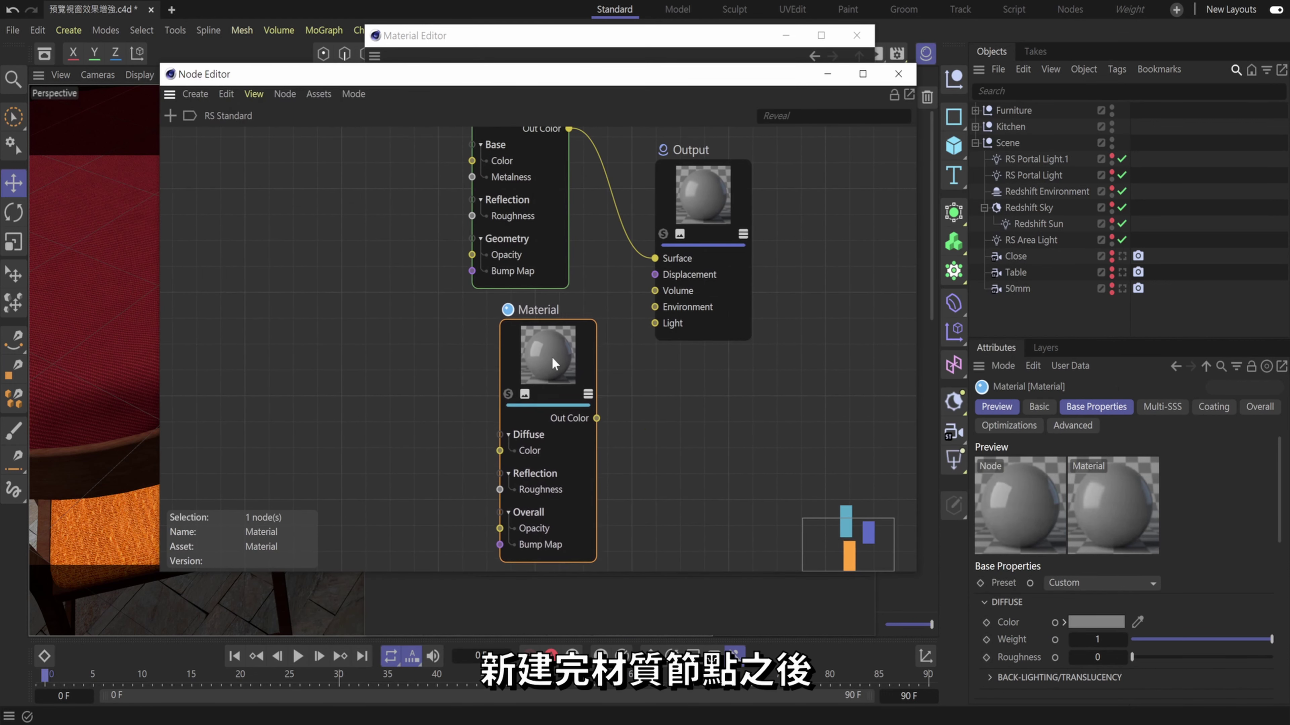
Wire the Material node's Out Color into the Output's Surface input
left_click_drag(551, 356, 515, 364)
left_click_drag(559, 425, 655, 258)
left_click_drag(511, 366, 525, 354)
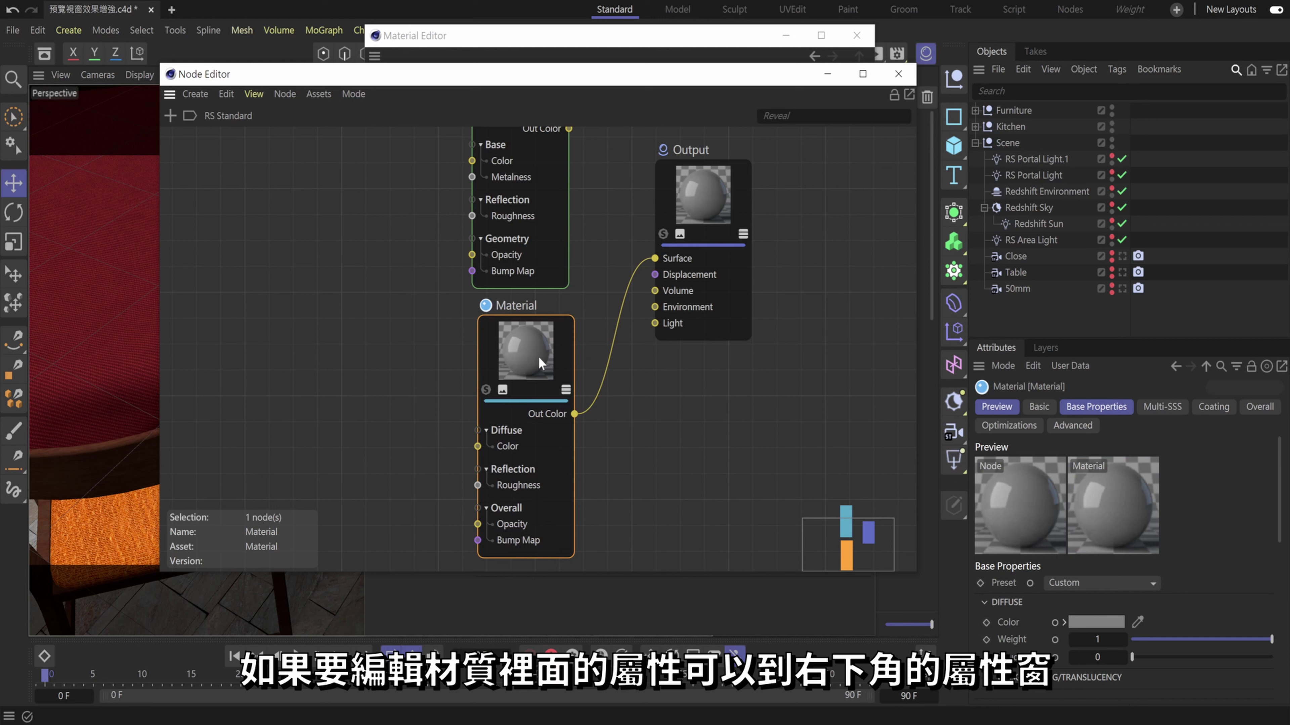
left_click_drag(1182, 349, 1173, 290)
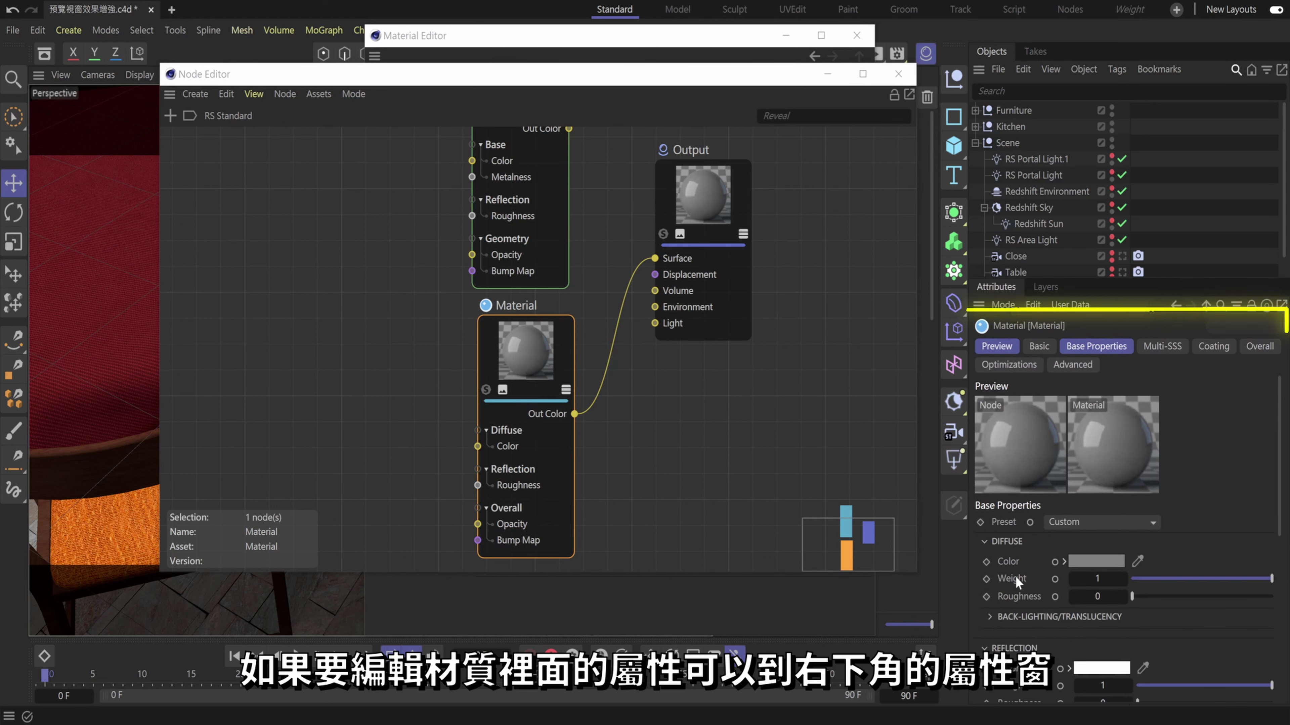
Collapse the Material node's Reflection and Diffuse groups and expand Refraction/Transmission
scroll(1015, 575, "down", 2)
left_click(1014, 553)
left_click(1004, 511)
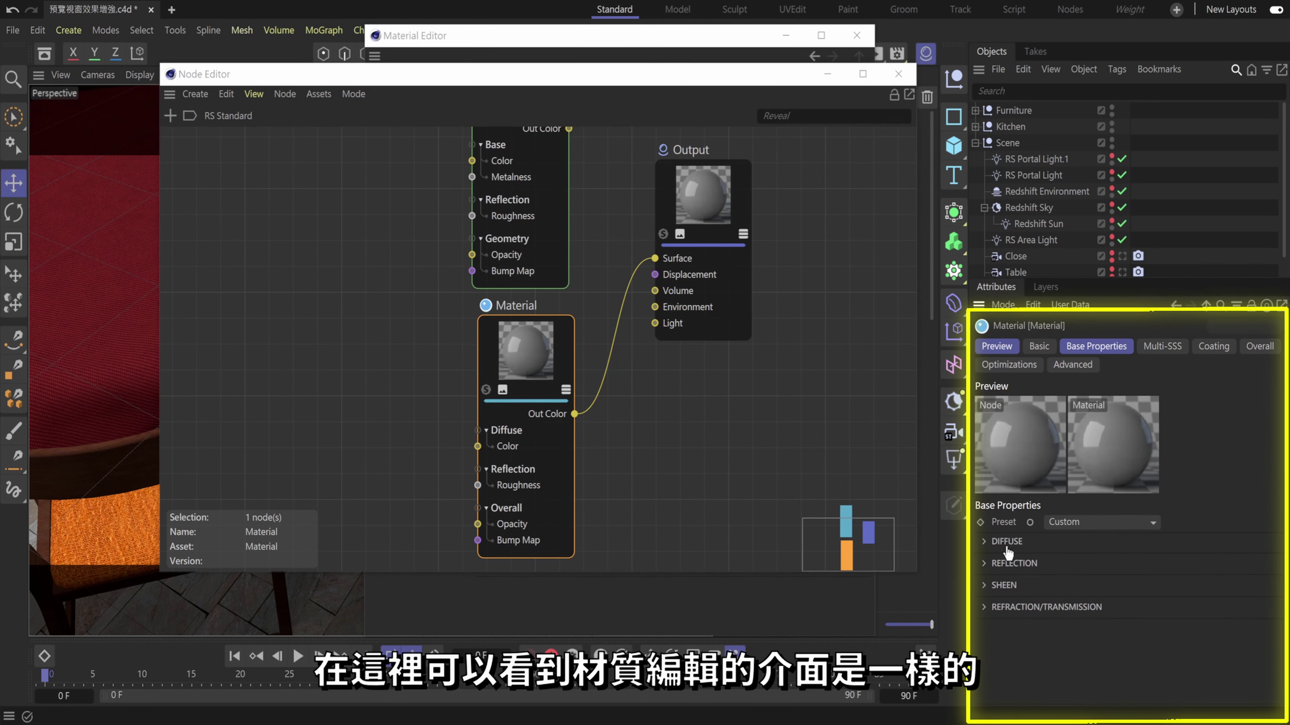
left_click(1005, 610)
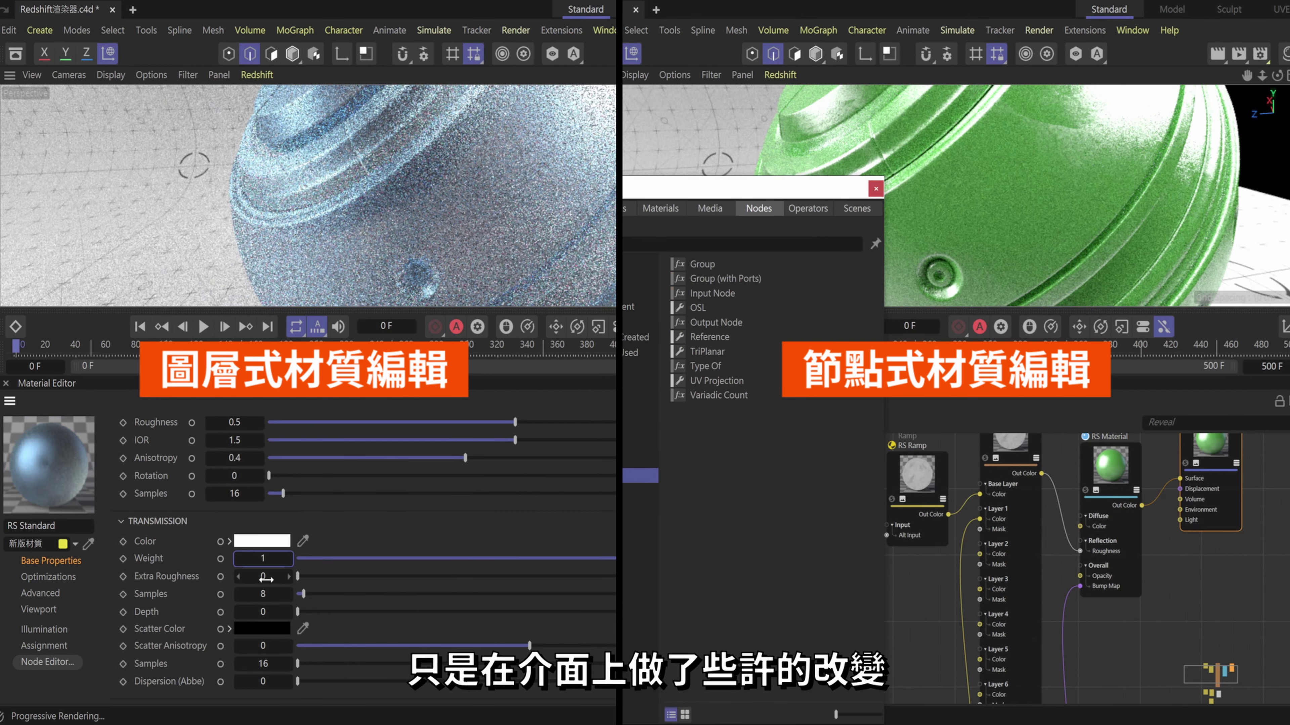
Expand the SHEEN section of the layered material
scroll(179, 589, "down", 5)
left_click(141, 537)
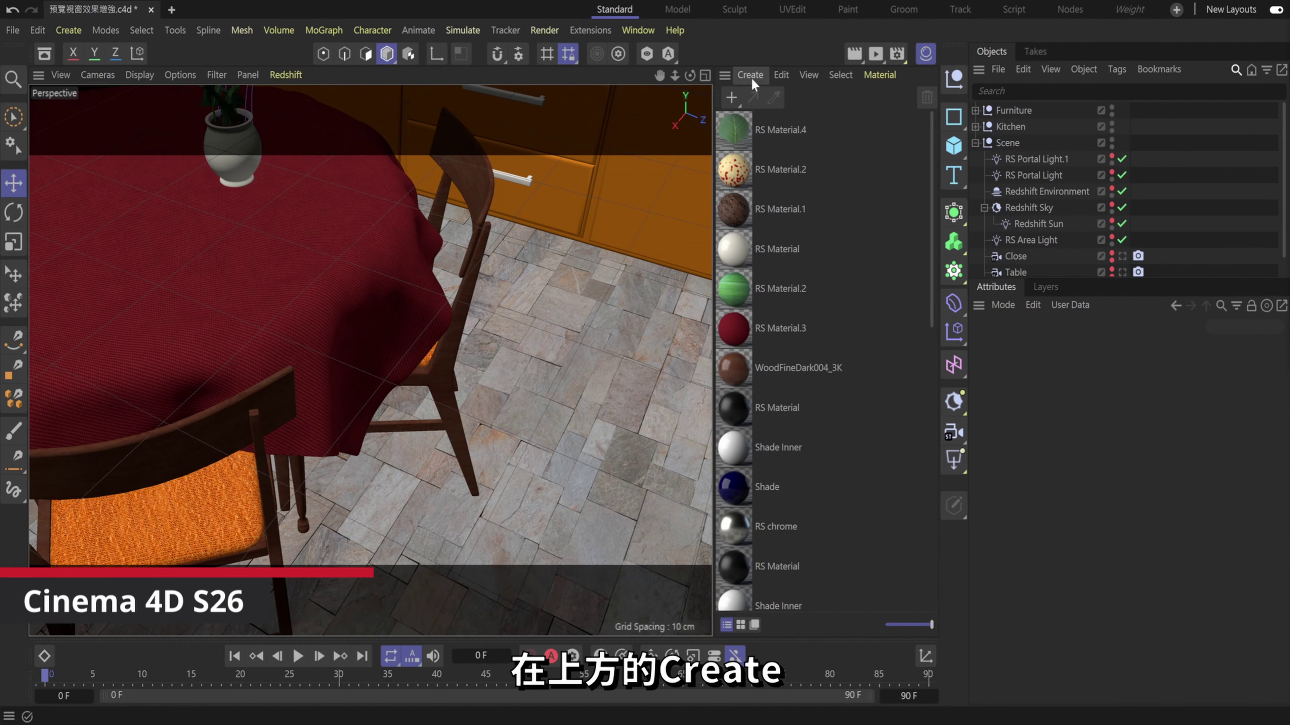
Add a new legacy Redshift Material, RS Material.5, via Create > Redshift > Materials
left_click(752, 80)
mouse_move(774, 158)
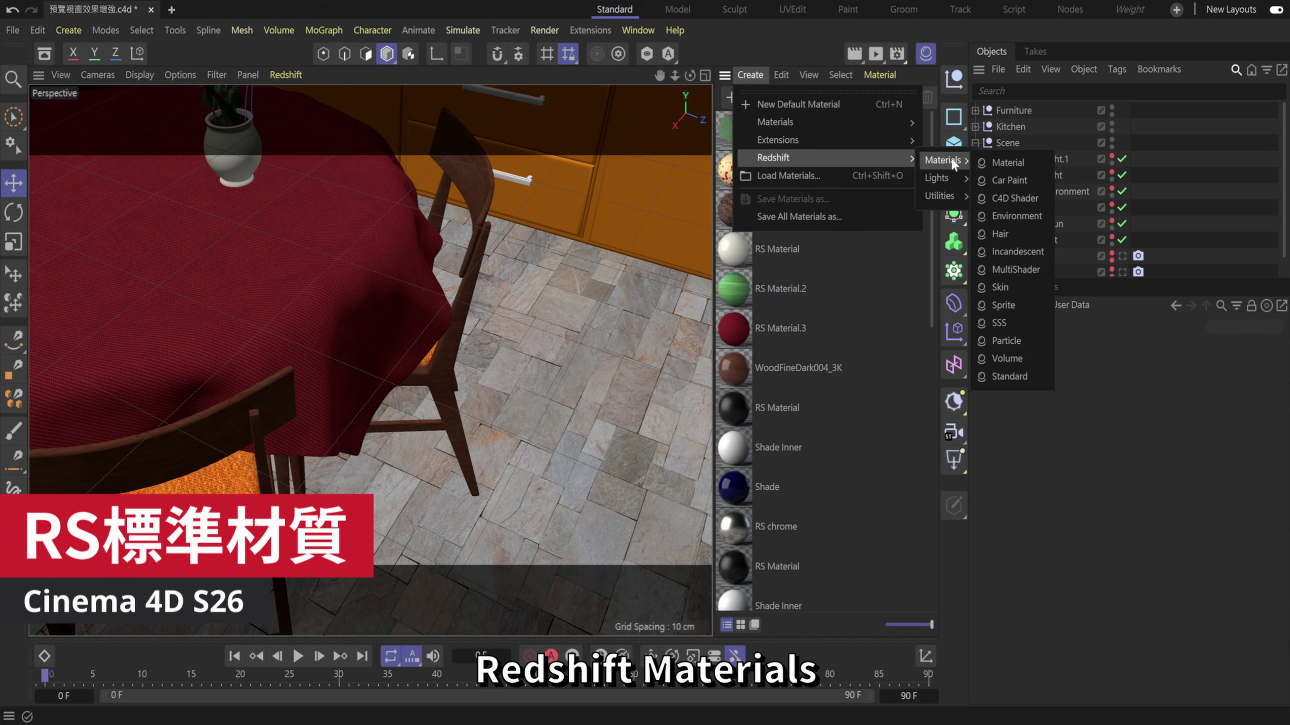
mouse_move(942, 160)
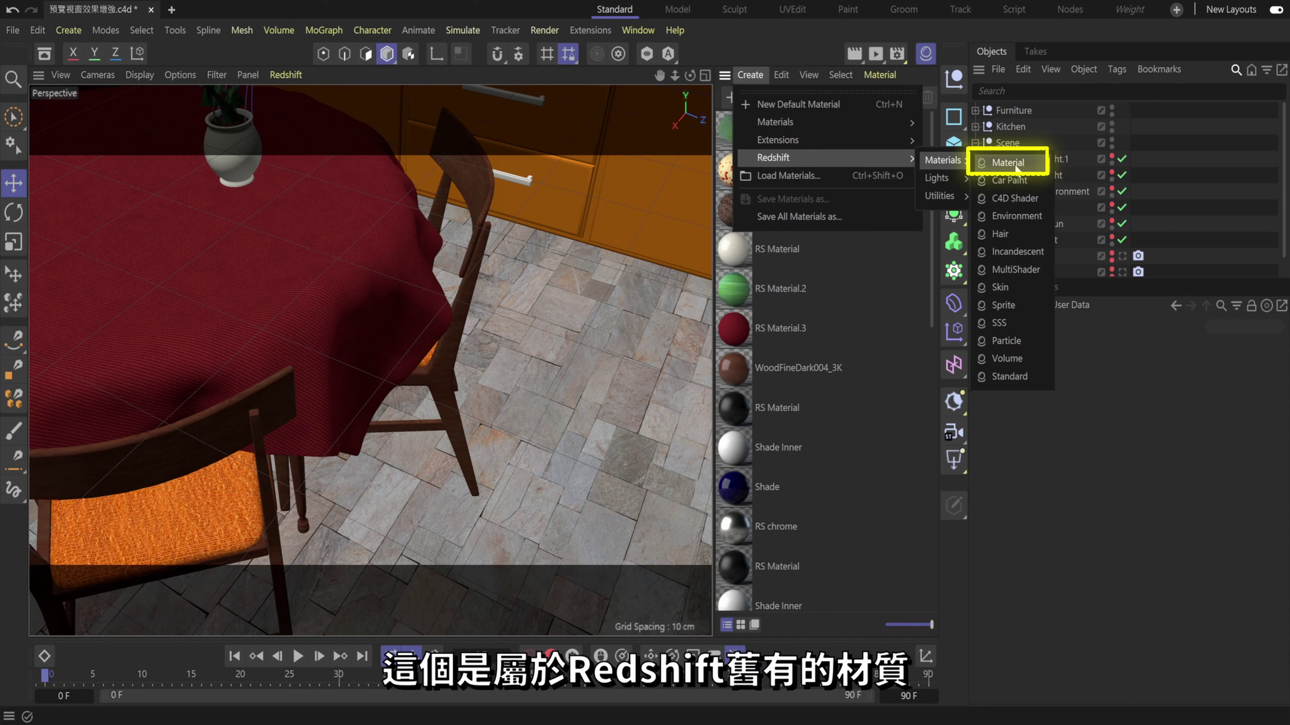
left_click(1008, 162)
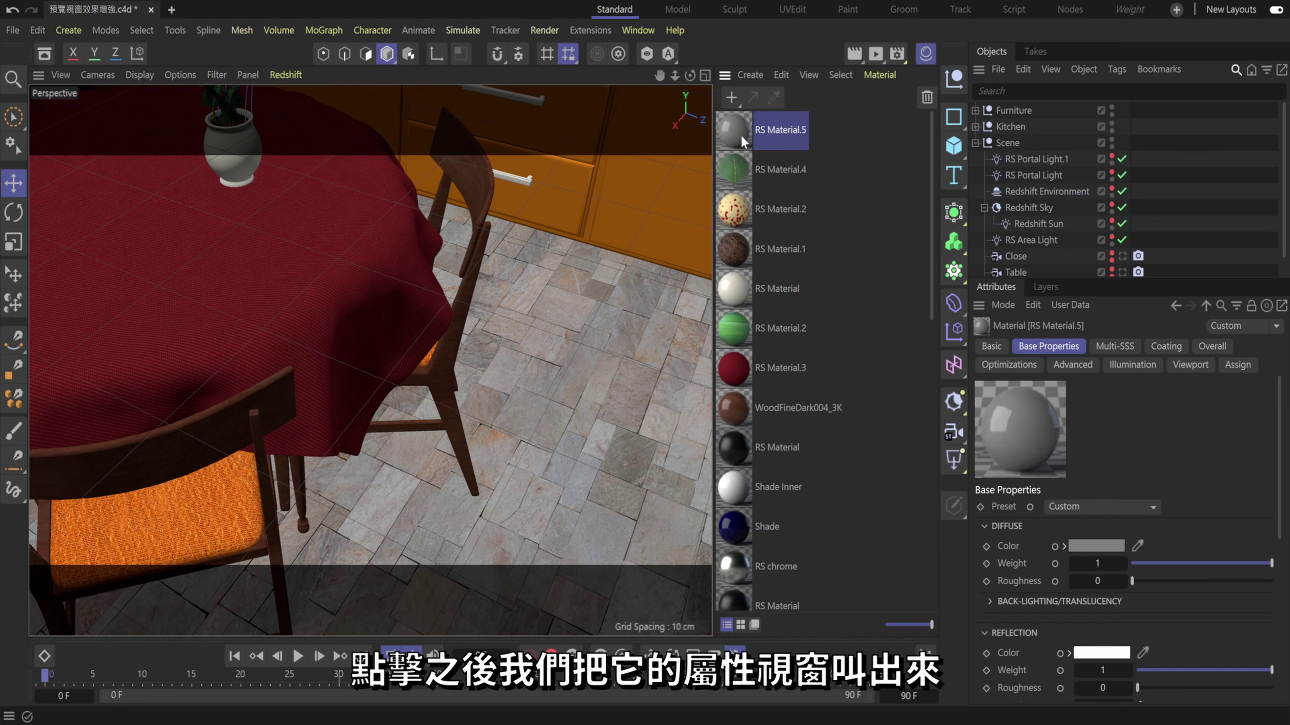
Open RS Material.5 in the Material Editor and browse its Multi-SSS, Coating, Viewport and Illumination pages
double_click(741, 135)
mouse_move(822, 127)
left_mouse_down()
mouse_move(792, 41)
mouse_move(611, 41)
left_mouse_up()
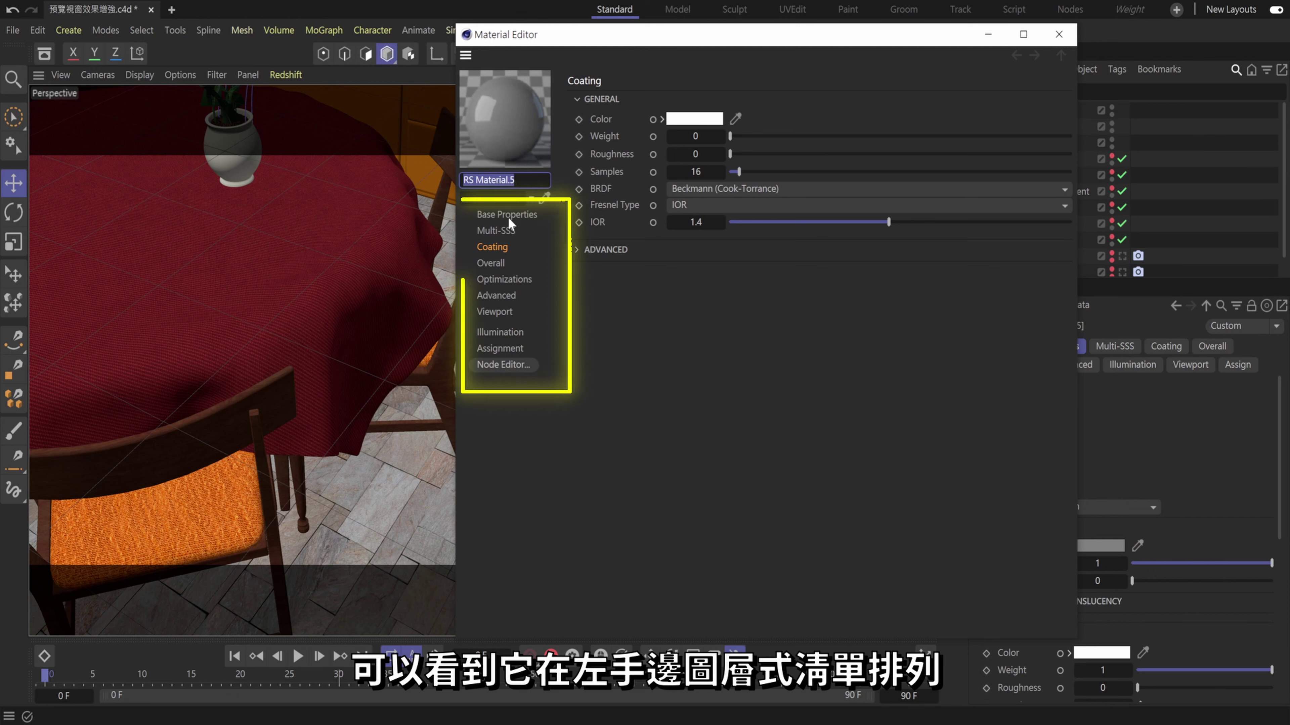
left_click(502, 230)
left_click(500, 247)
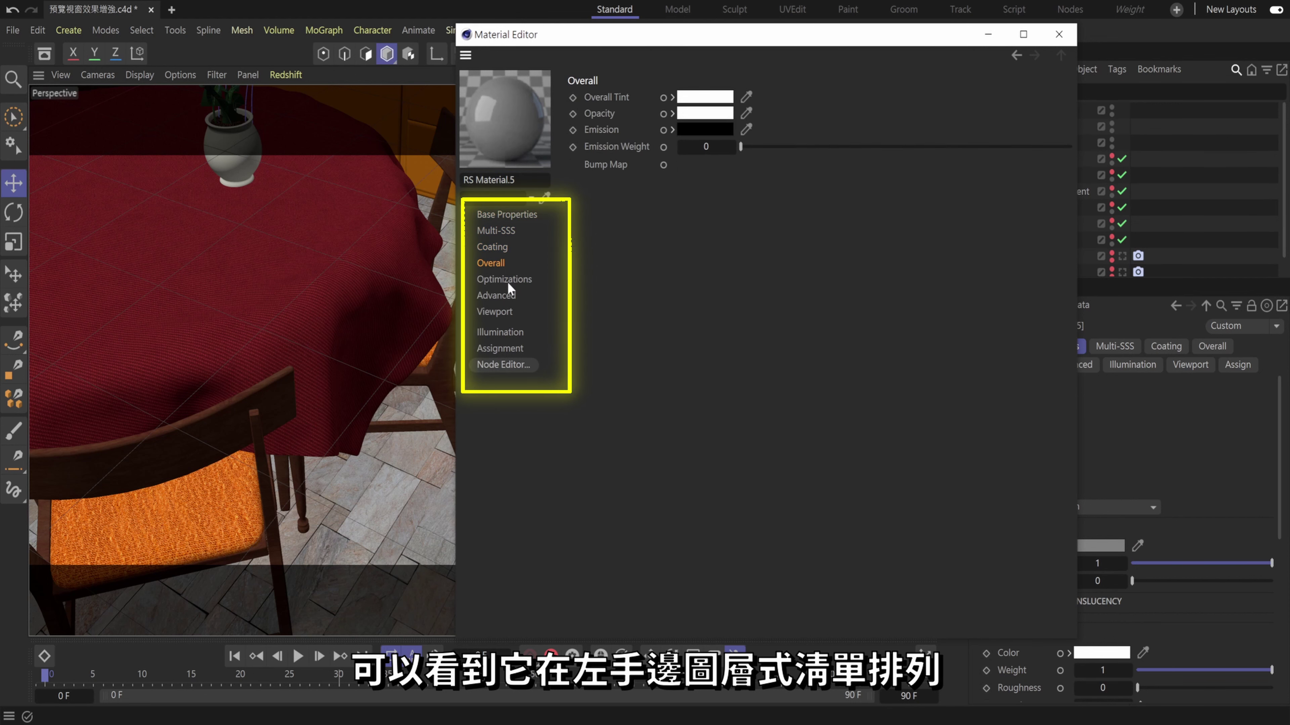
left_click(505, 279)
left_click(505, 295)
left_click(505, 331)
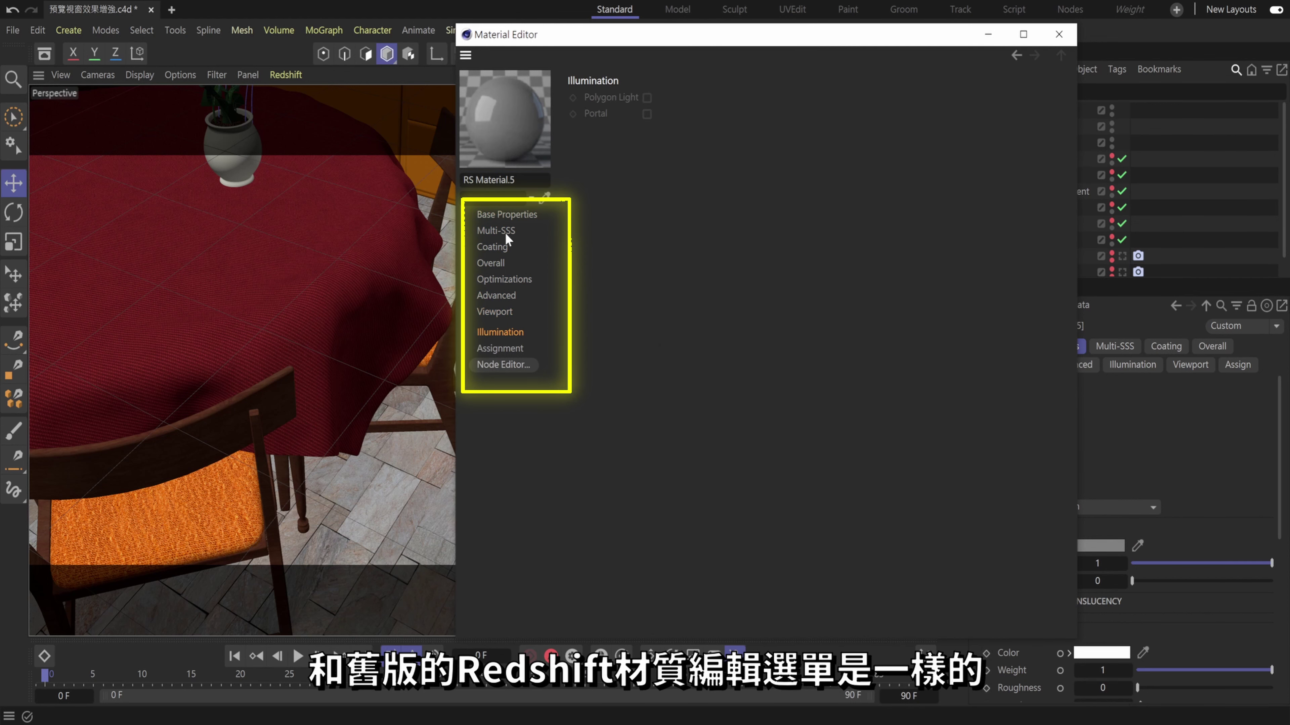
left_click(507, 215)
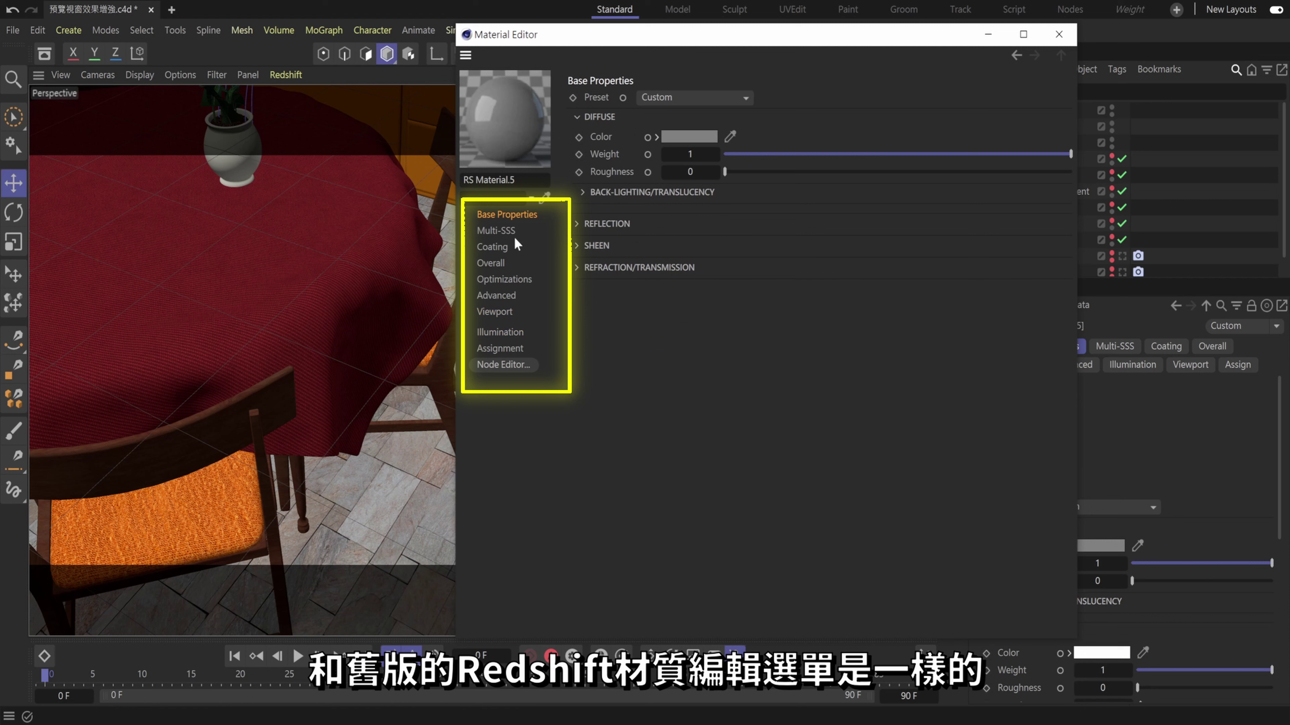
Expand the Diffuse, Refraction, Sheen and Reflection groups to review Beckmann reflection with IOR 1.5
left_click(577, 117)
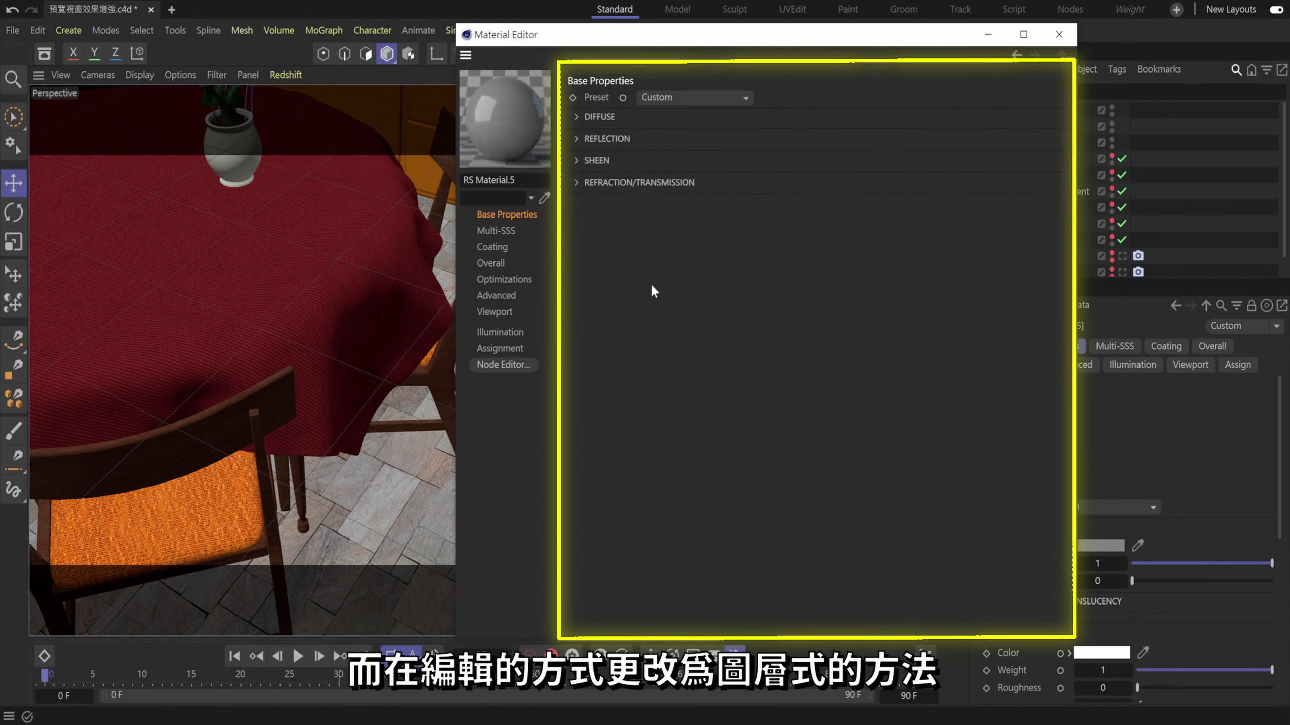
left_click(576, 182)
left_click(576, 160)
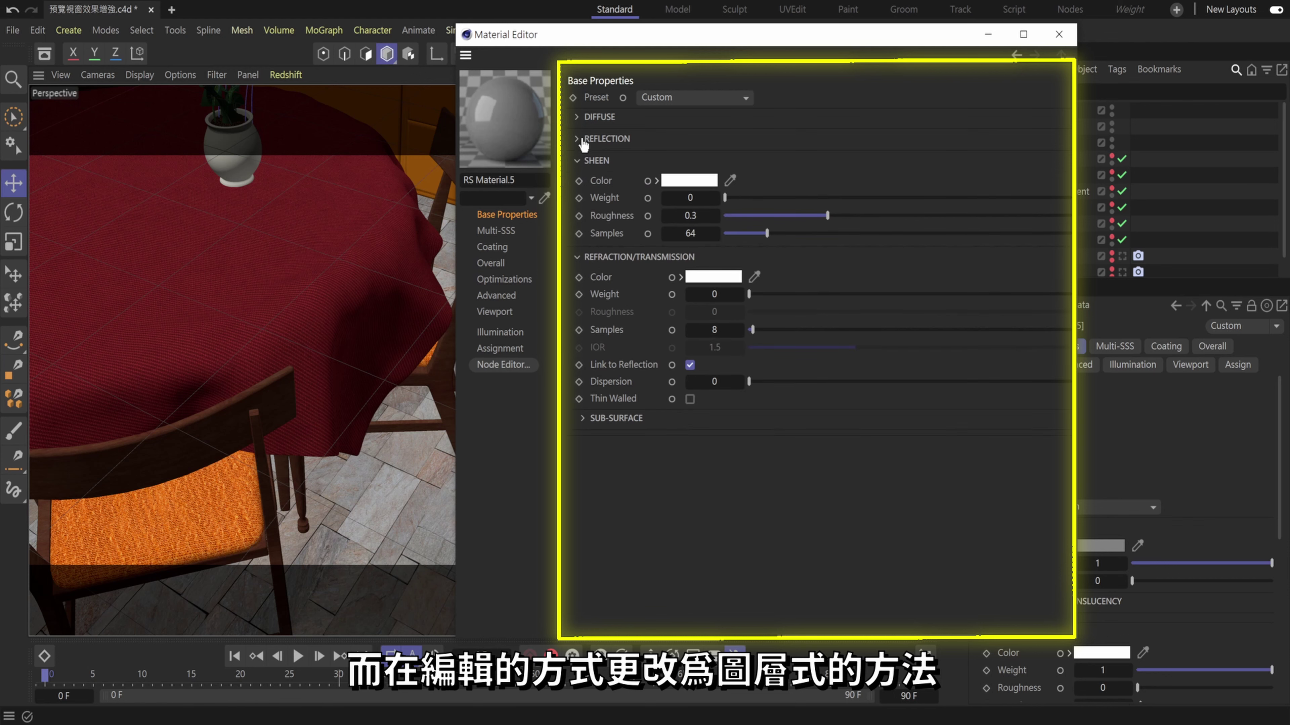
left_click(578, 139)
scroll(619, 284, "up", 1)
scroll(622, 292, "down", 1)
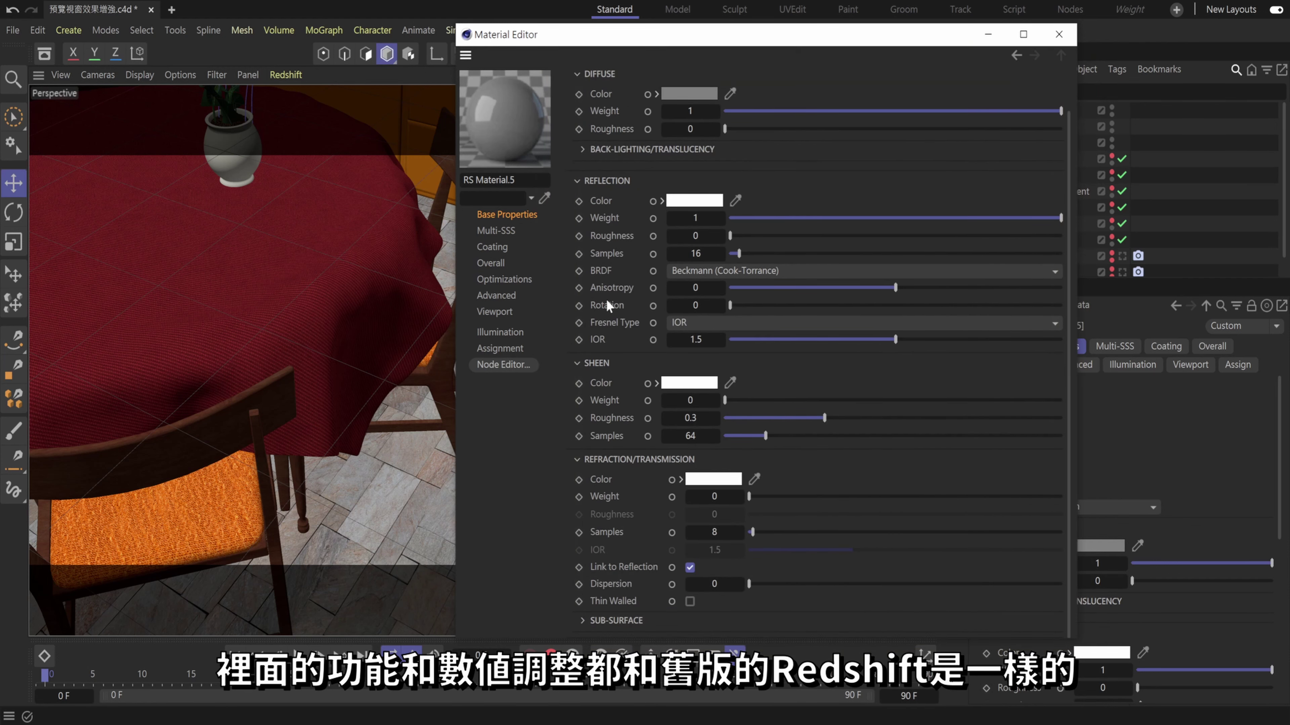
scroll(607, 301, "up", 1)
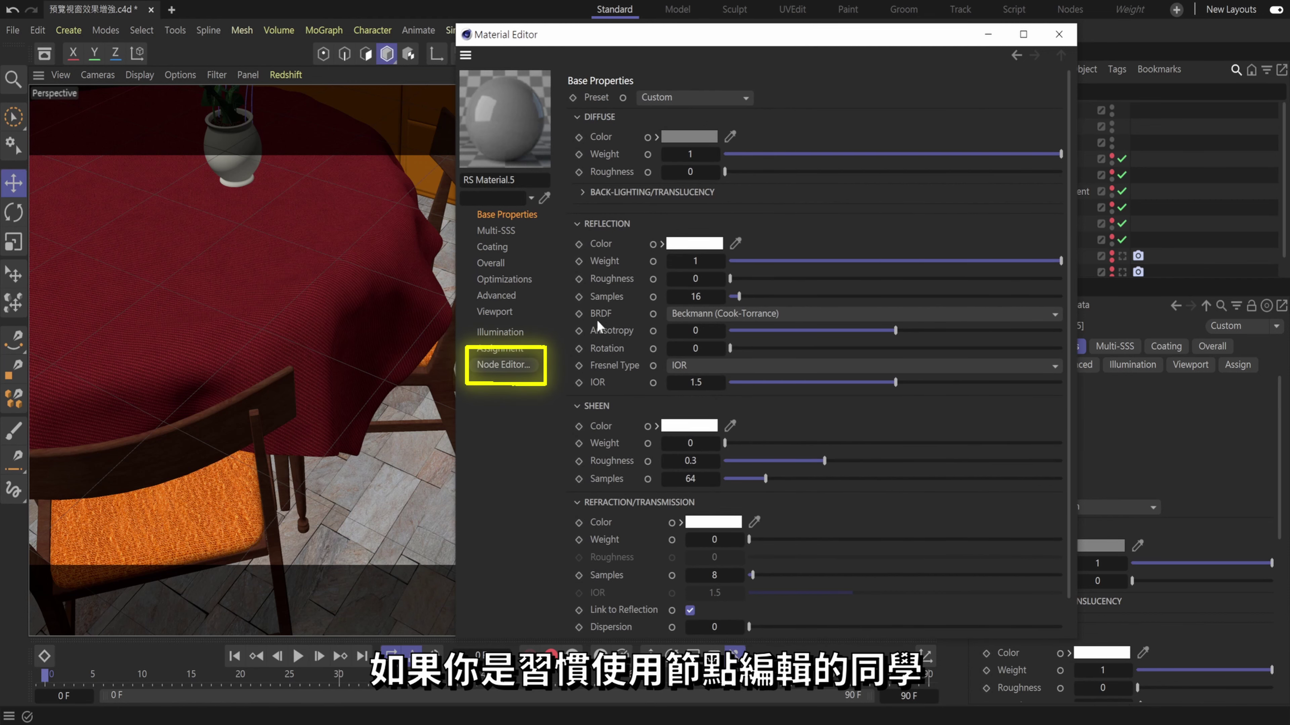
View RS Material.5 in the Node Editor, moving the Output node and selecting the RS Material node
left_click(505, 364)
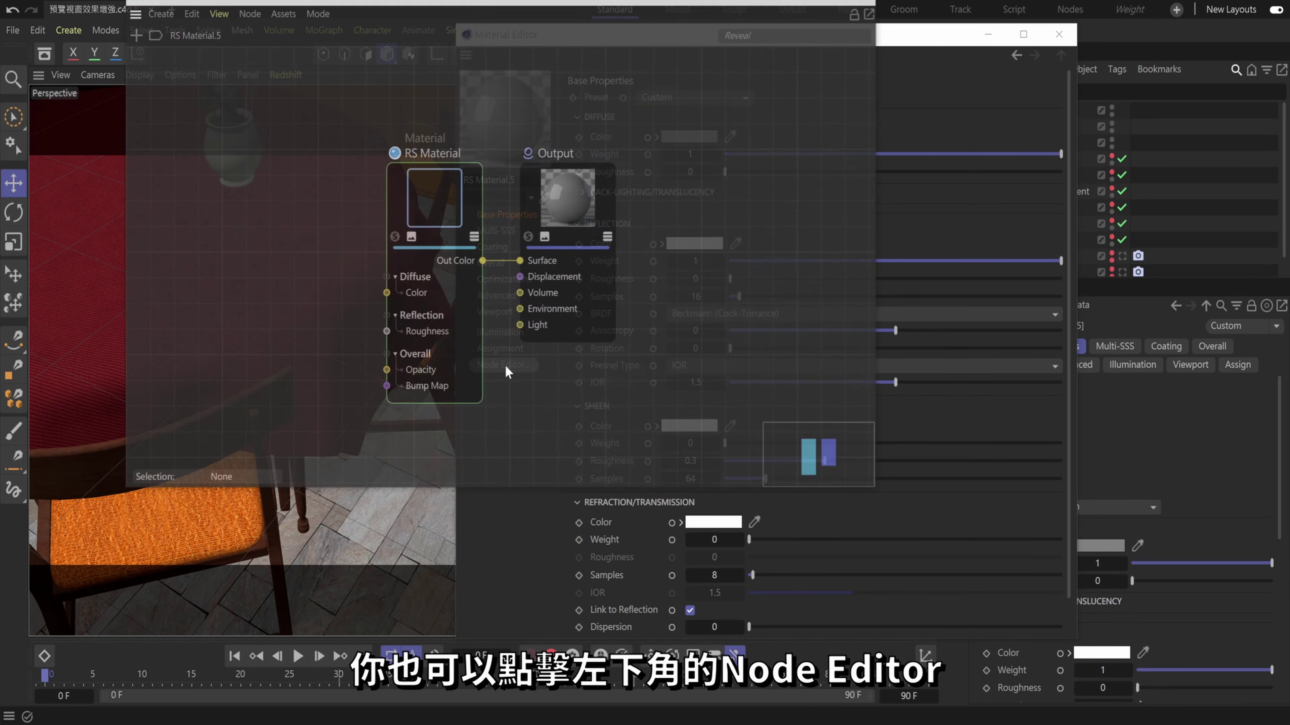
left_click_drag(563, 208, 662, 300)
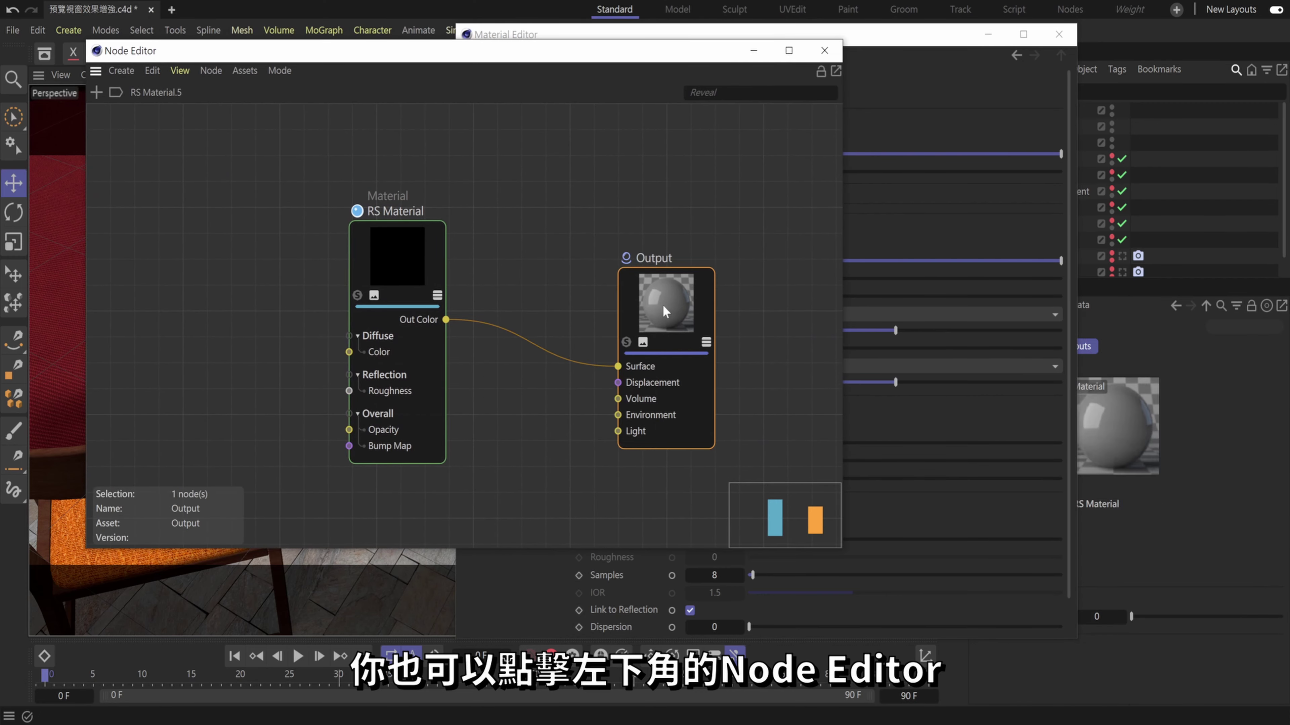
left_click(403, 244)
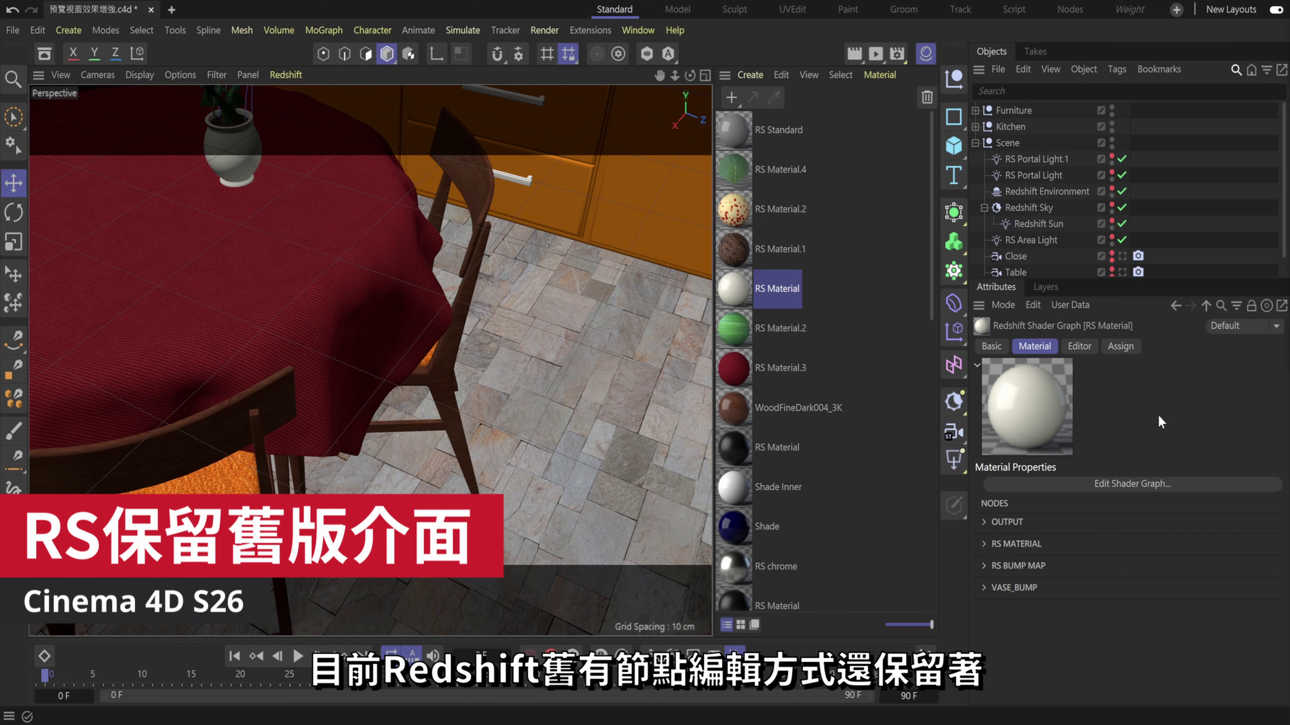
double_click(734, 256)
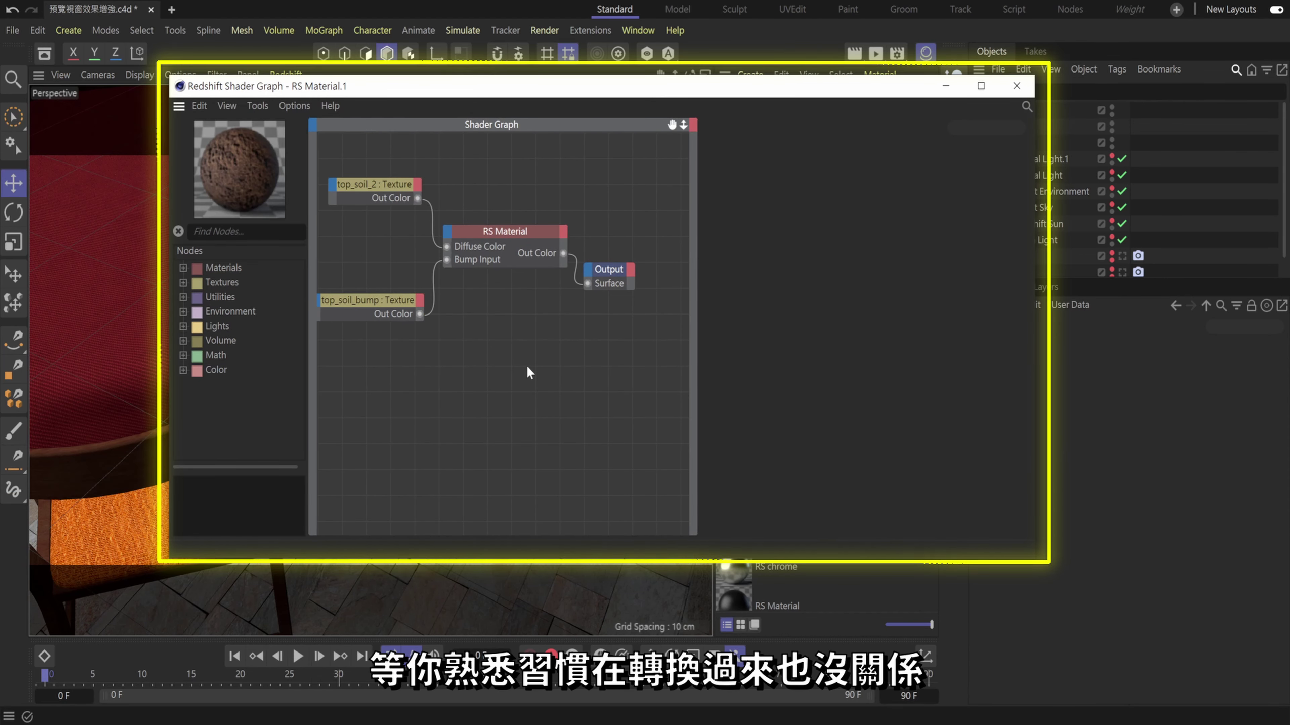
left_click(1016, 85)
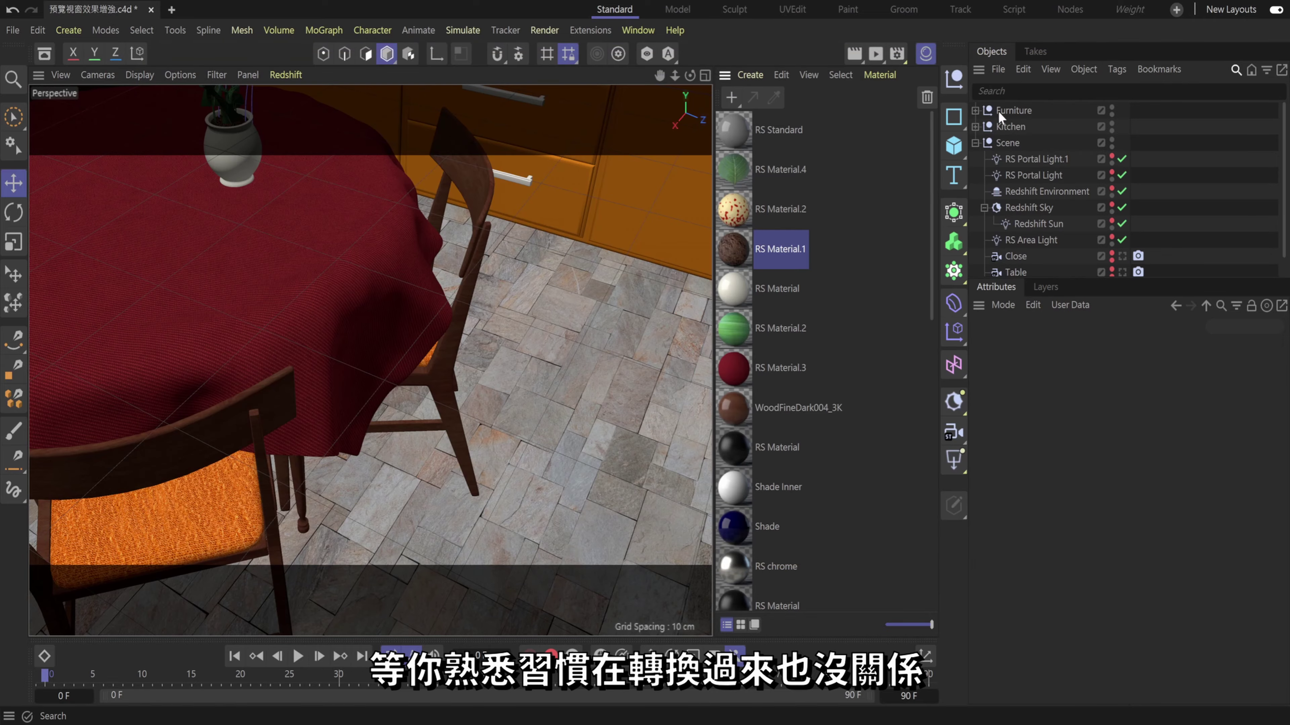